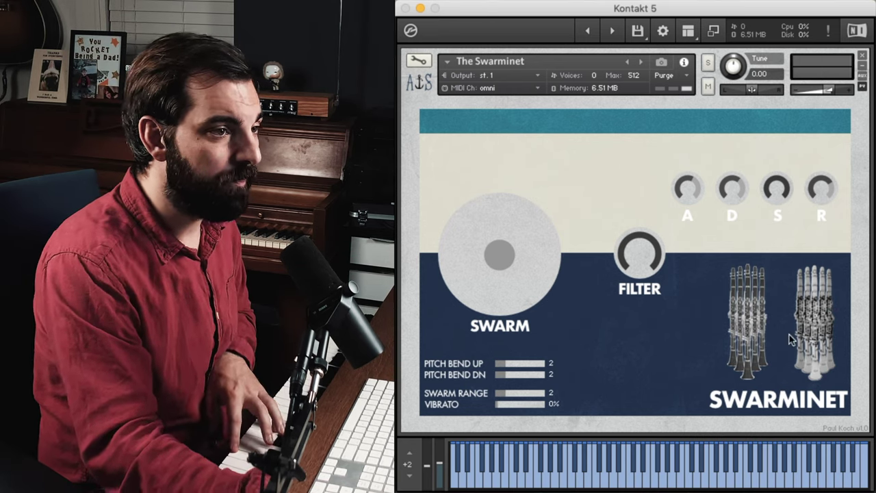
Step: Raise the Swarm Range of The Swarminet instrument to 12
click(499, 405)
drag(499, 405, 505, 408)
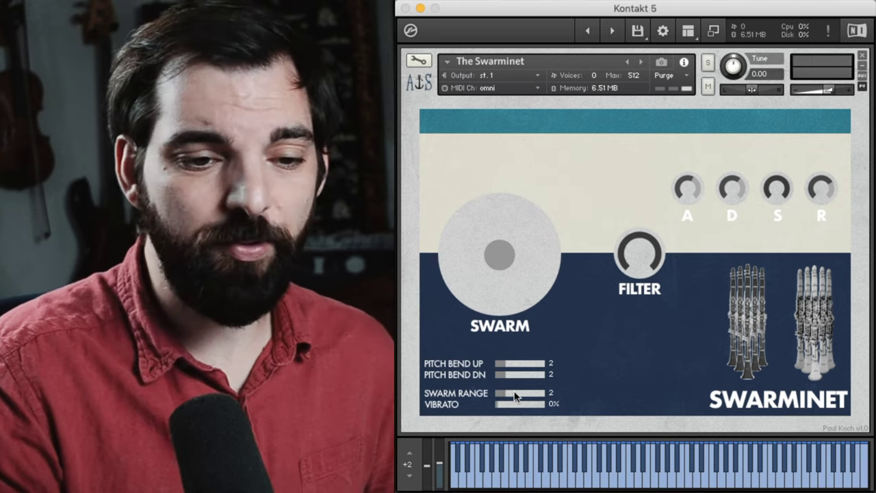
drag(515, 397, 636, 406)
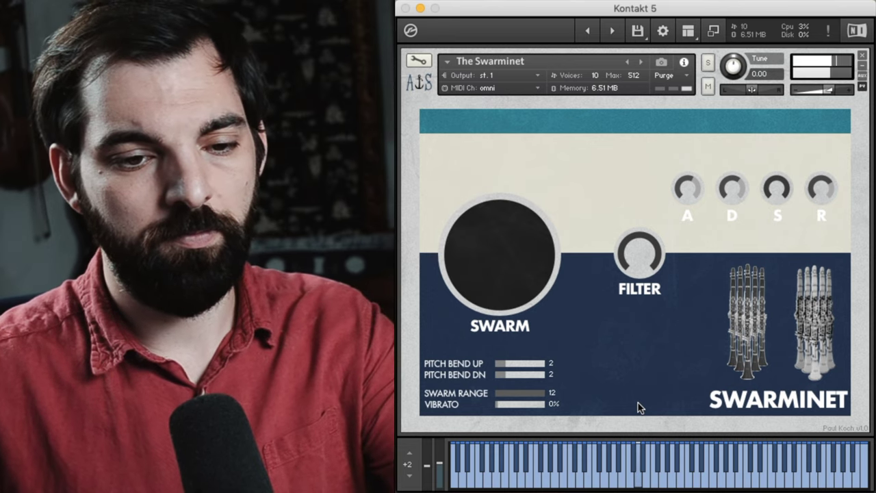
drag(540, 397, 533, 397)
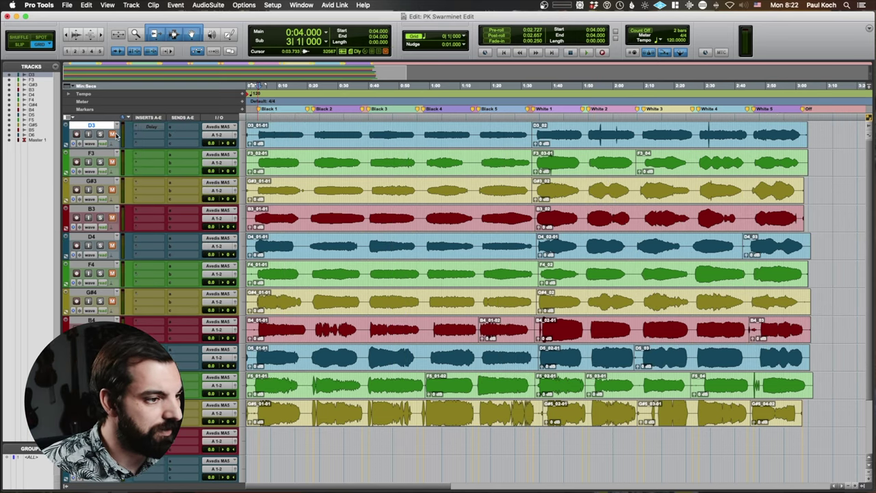
Step: Play the recorded session while unmuting the note tracks one after another down to G#4, ending playback once all are heard
key(space)
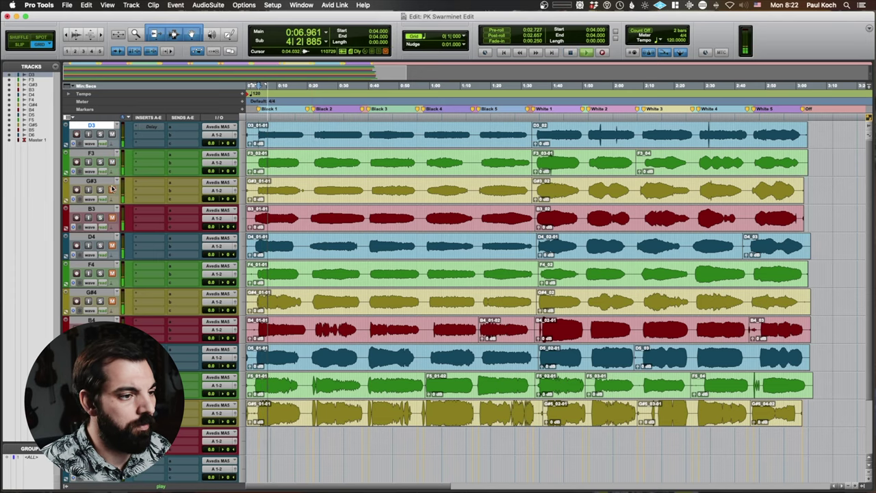
click(113, 218)
click(112, 246)
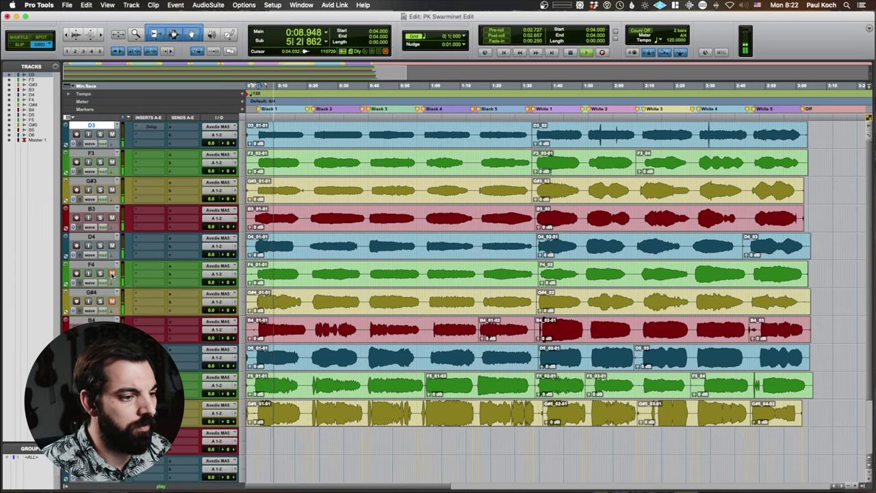
click(113, 273)
click(112, 301)
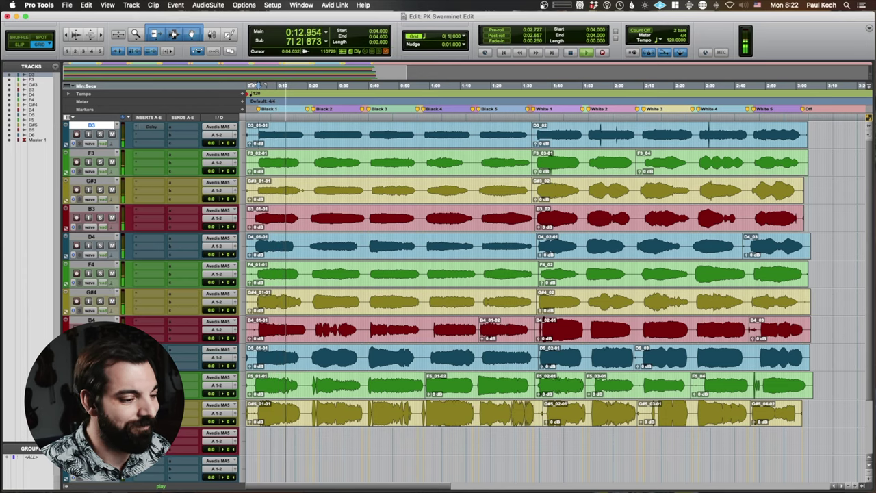
key(space)
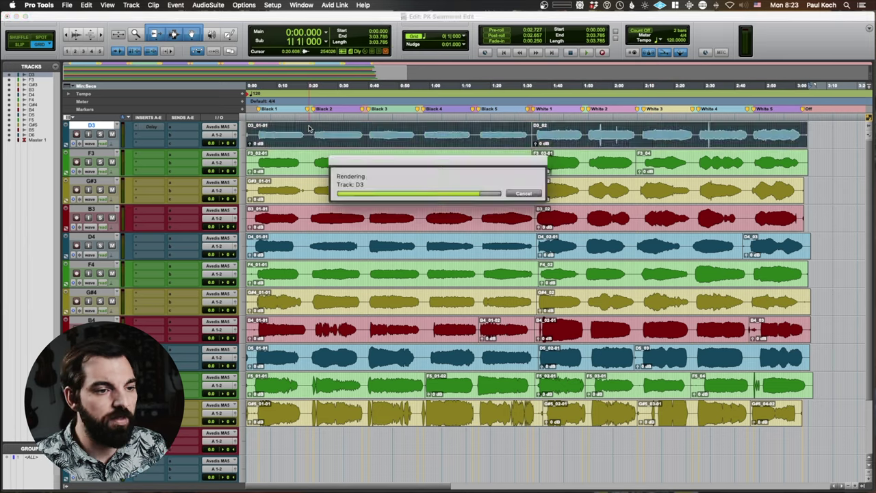
Step: Consolidate the separate clips on each note track, from D3 down to G#5, into one continuous clip per track
triple_click(298, 212)
key(alt+shift+3)
triple_click(301, 298)
key(alt+shift+3)
double_click(307, 408)
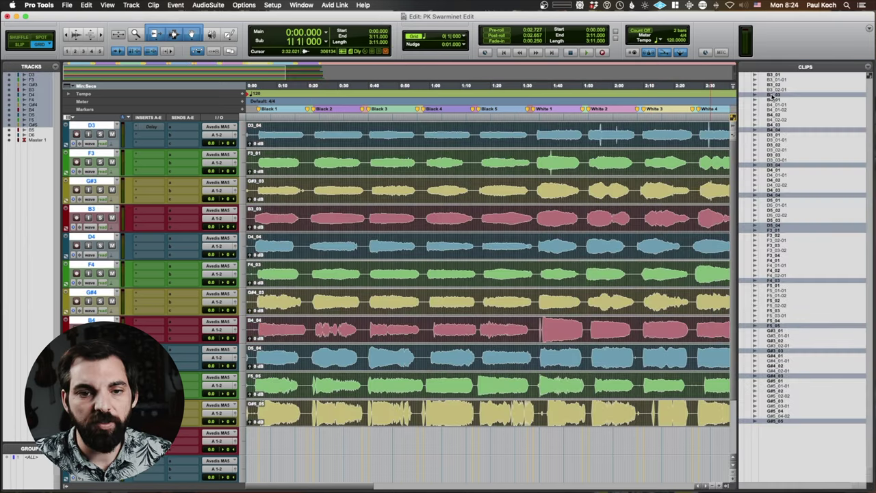
Step: Batch rename the consolidated clips, trimming 3 characters from the end and adding the prefix Swarminet_
right_click(772, 98)
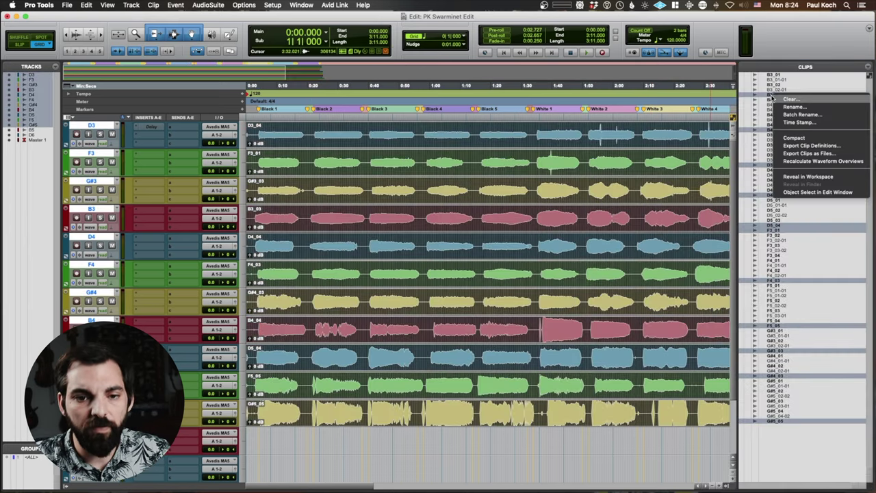
click(801, 114)
click(418, 243)
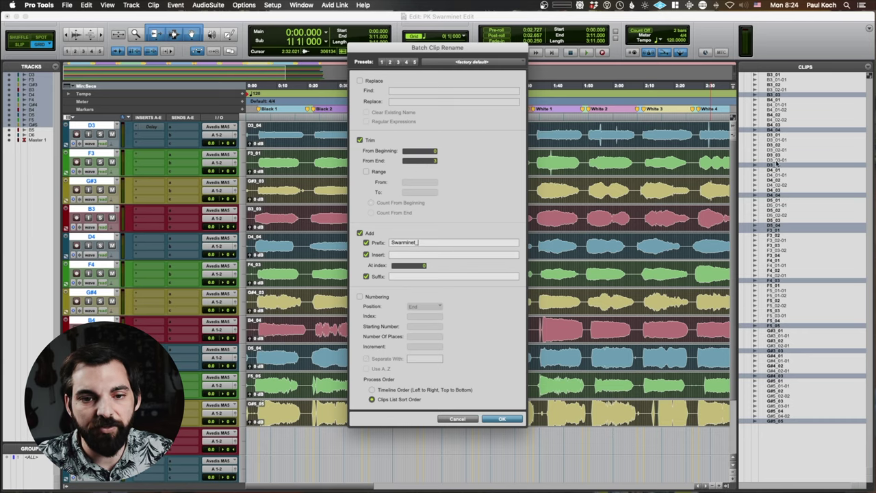
click(503, 419)
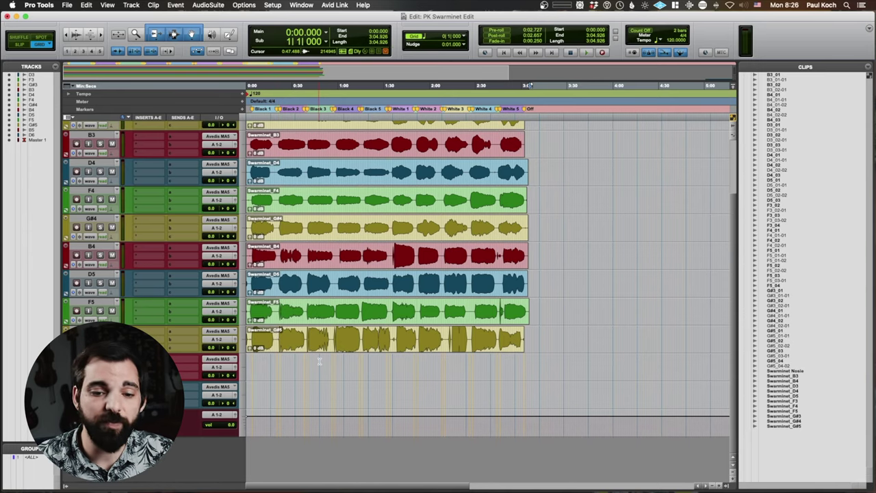
Step: Apply the Swarminet_ names to both clip and disk file for the D3, F3 and G#3 clips
scroll(318, 360, up, 3)
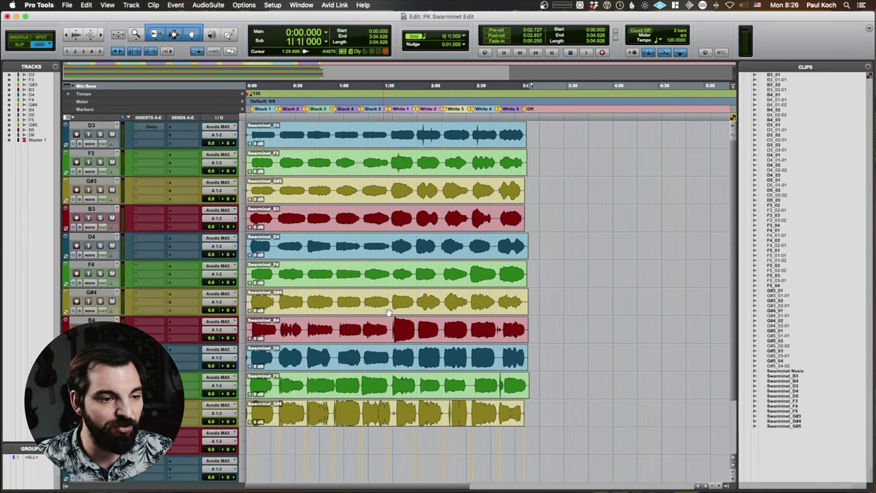
double_click(354, 141)
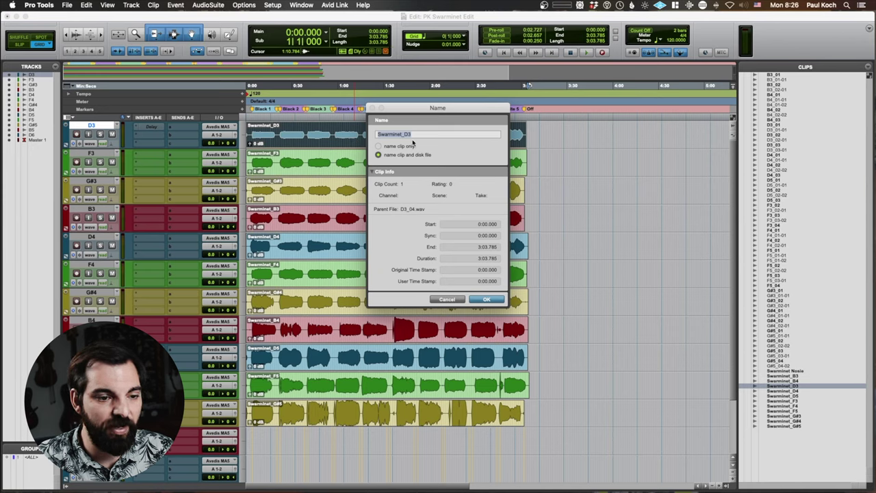
key(Return)
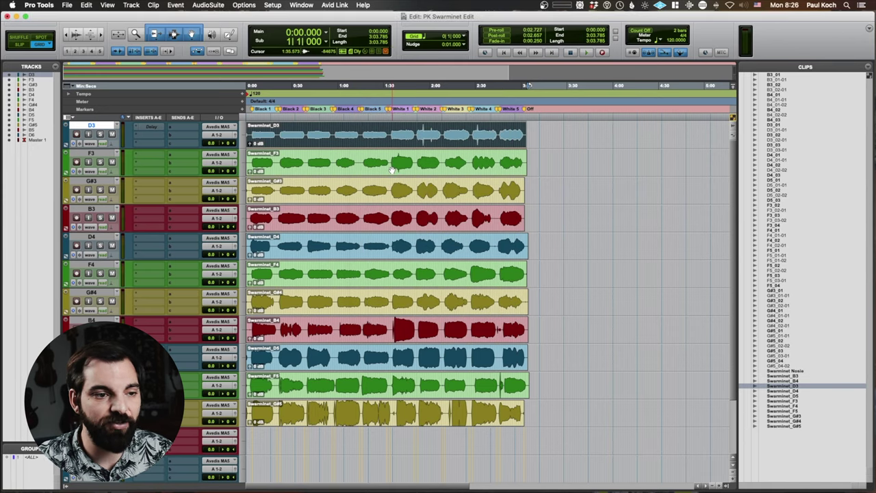
double_click(394, 170)
key(Return)
double_click(377, 199)
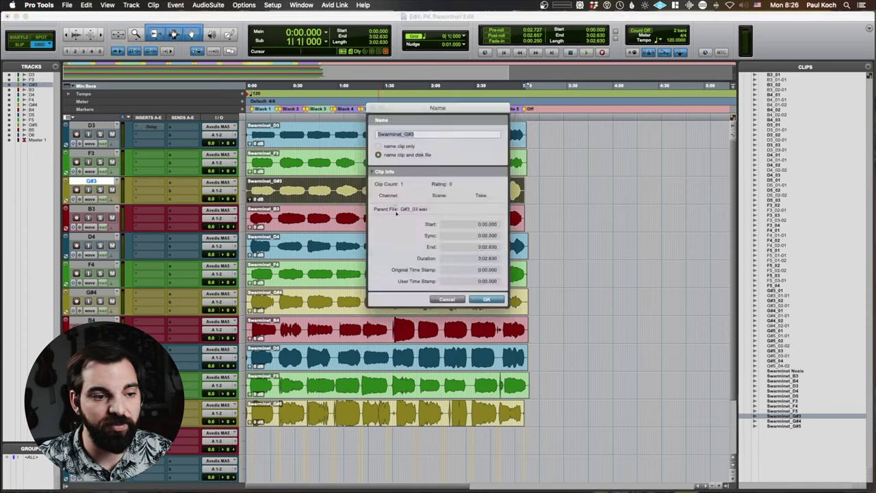
key(Return)
Step: Apply the Swarminet_ names to both clip and disk file for the remaining clips, from B3 down to G#5
click(388, 223)
click(397, 283)
click(396, 307)
double_click(394, 364)
key(Return)
click(394, 391)
double_click(393, 417)
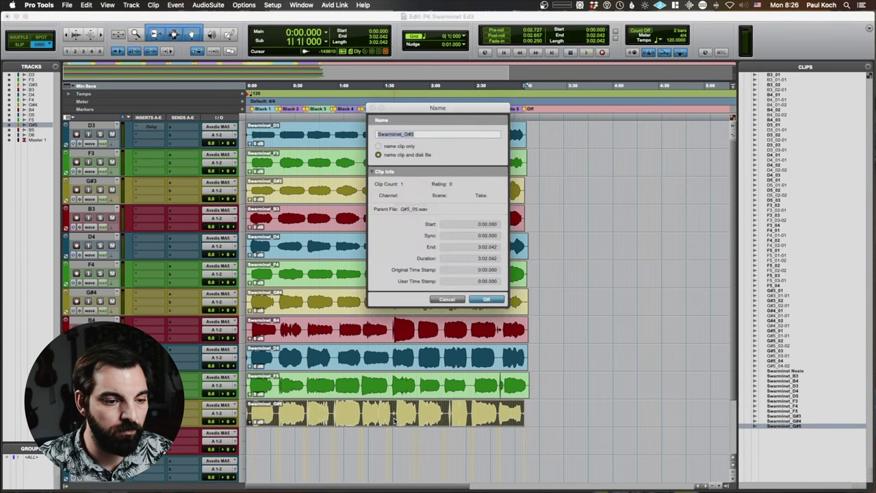
key(Return)
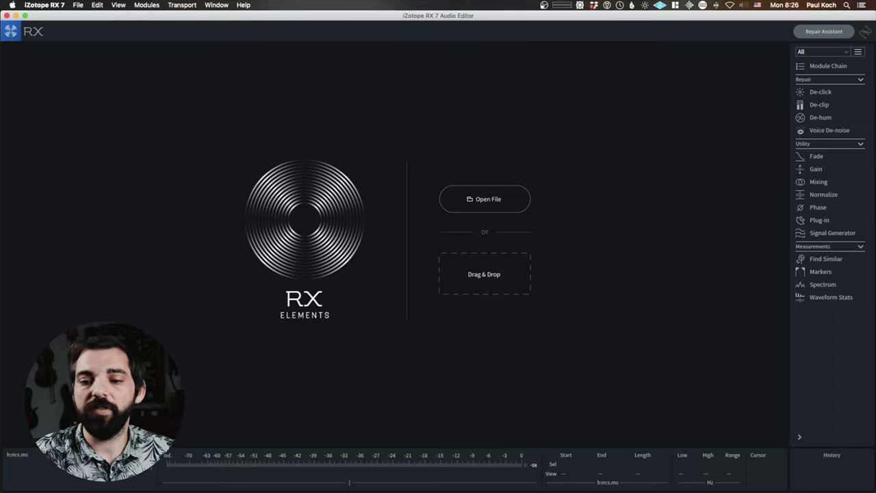
Step: Load Swarminet Nosie.wav into iZotope RX 7 and learn a Voice De-noise profile from its 1 to 7 second range
drag(871, 283, 294, 176)
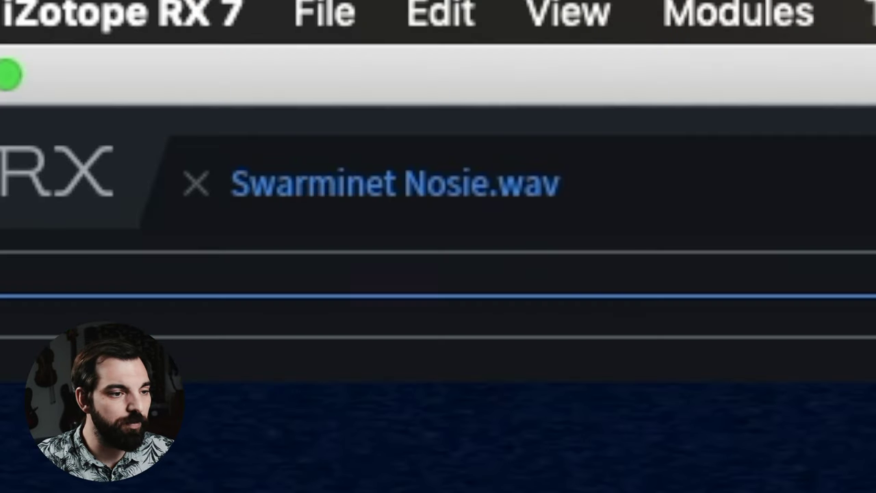
click(274, 207)
drag(274, 206, 50, 229)
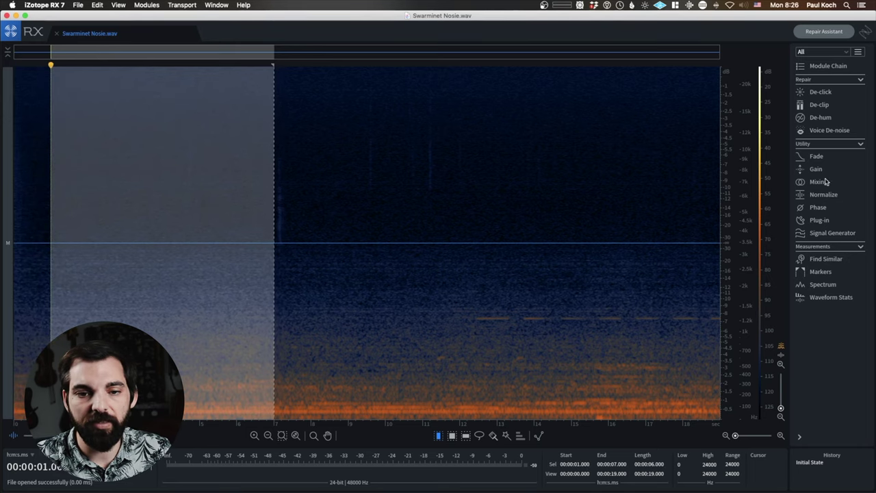
click(832, 131)
click(507, 122)
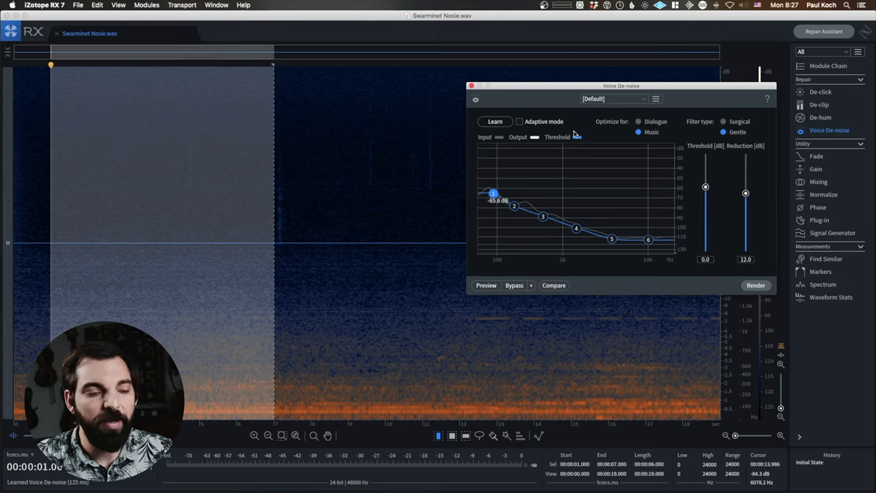
Step: Start a batch processing job and add the eleven Swarminet note WAV files, B3 through G#5, as input
key(super+b)
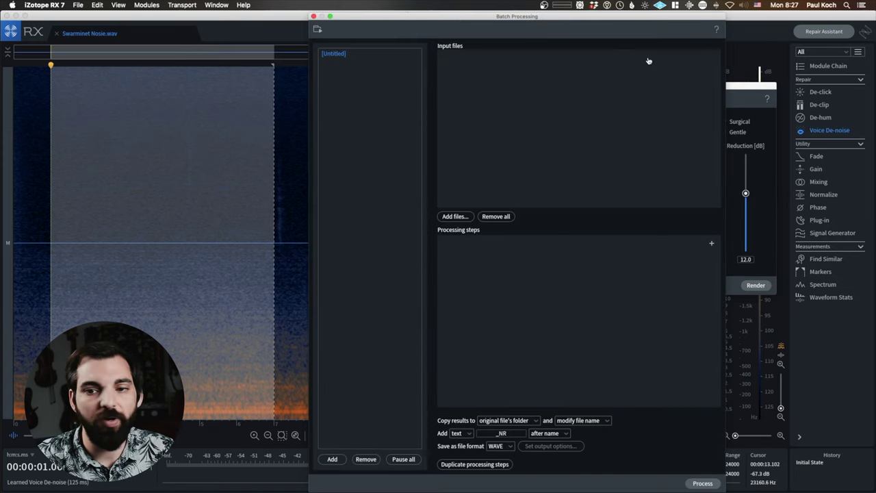
key(super+Tab)
key(super+Tab)
drag(875, 203, 582, 137)
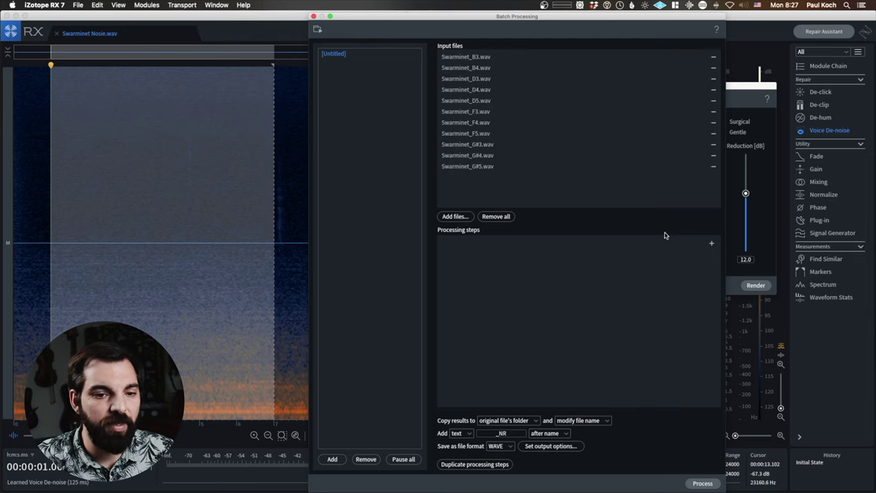
Step: Add a Voice De-noise processing step with the recorded custom settings and process all the batch files
click(711, 243)
click(471, 244)
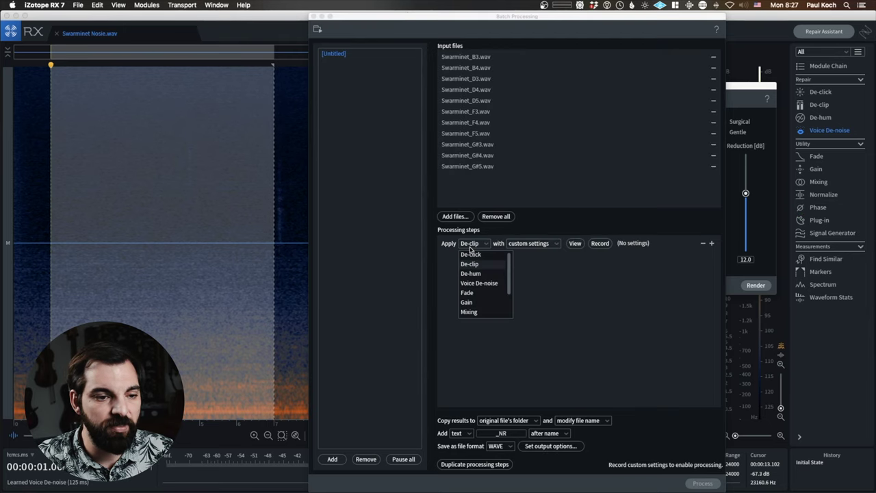
click(477, 283)
click(620, 245)
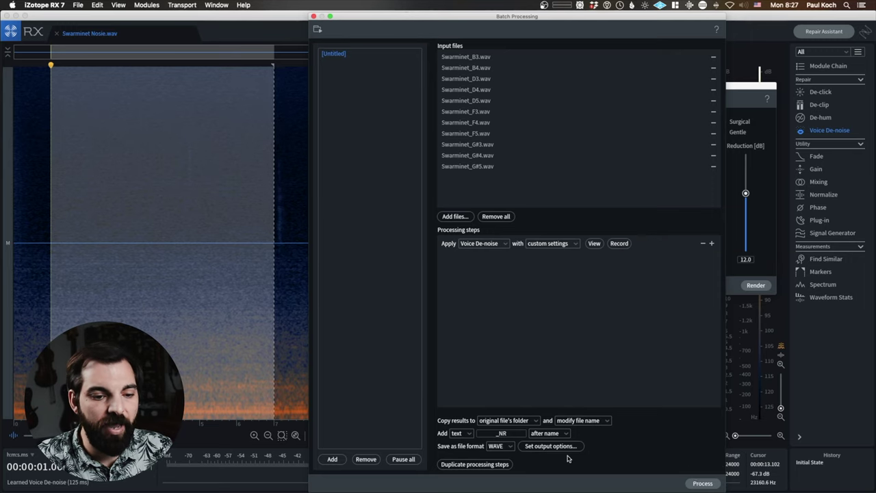
click(700, 485)
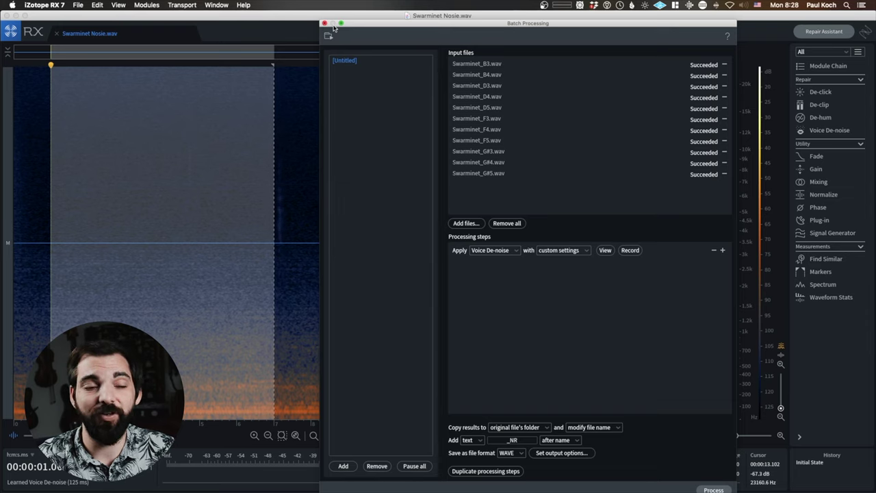
Step: Close the batch processing window, the Voice De-noise module and the Swarminet_B3.wav file
mouse_move(471, 27)
mouse_down()
mouse_move(338, 297)
mouse_move(471, 32)
mouse_up()
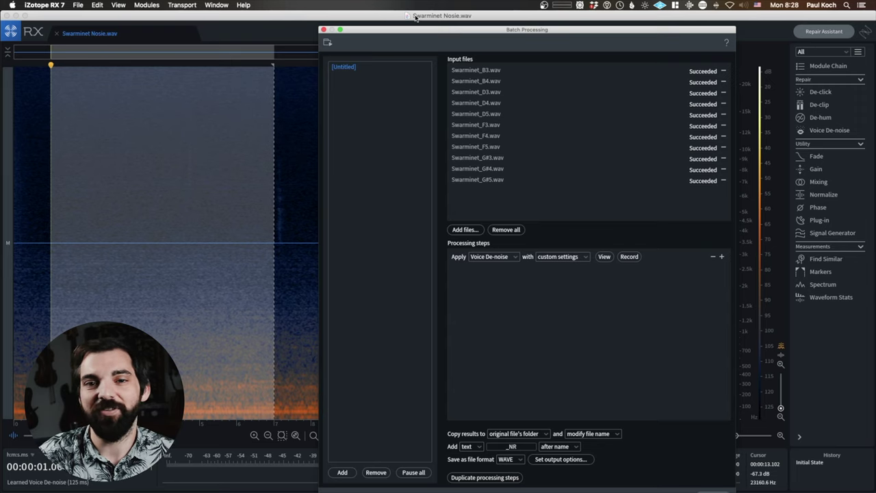
click(324, 30)
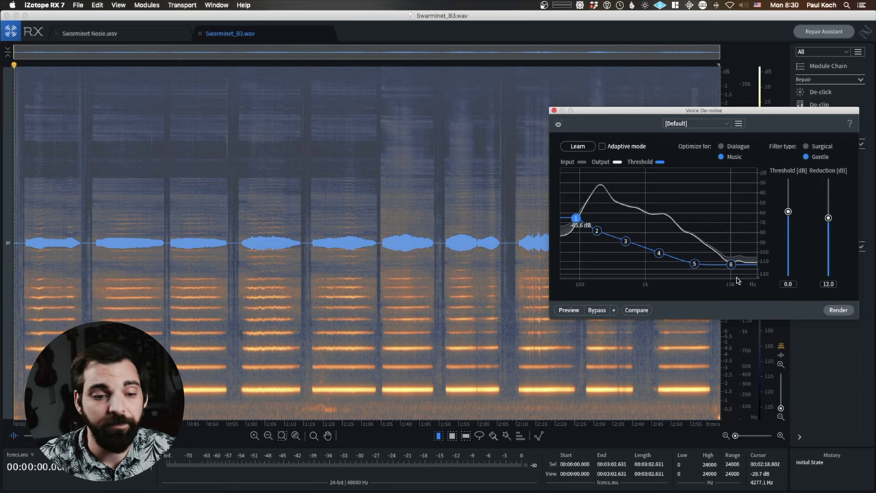
click(554, 111)
click(200, 34)
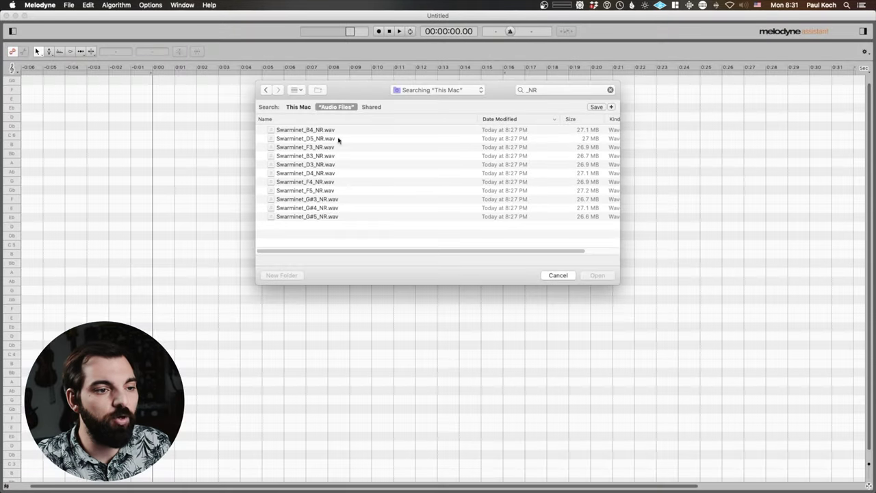
Step: Open all the denoised Swarminet _NR.wav files, from B4 through G#5, in Melodyne
click(310, 130)
shift+click(313, 216)
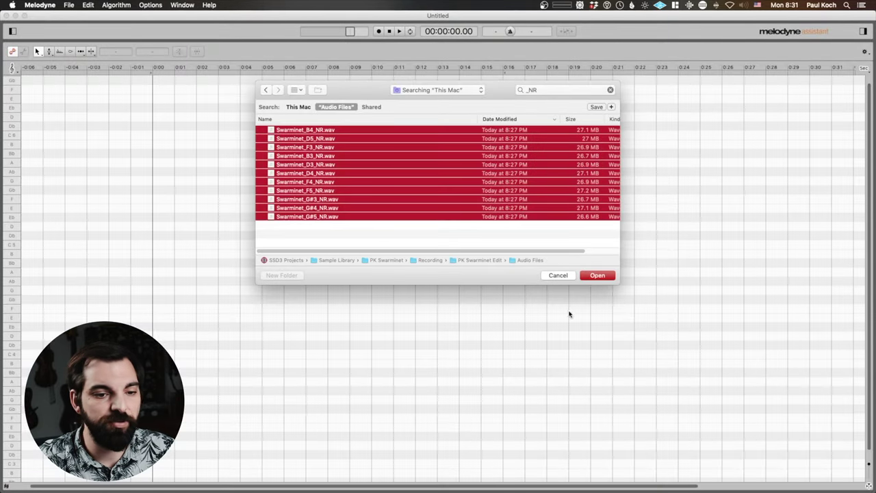
click(593, 276)
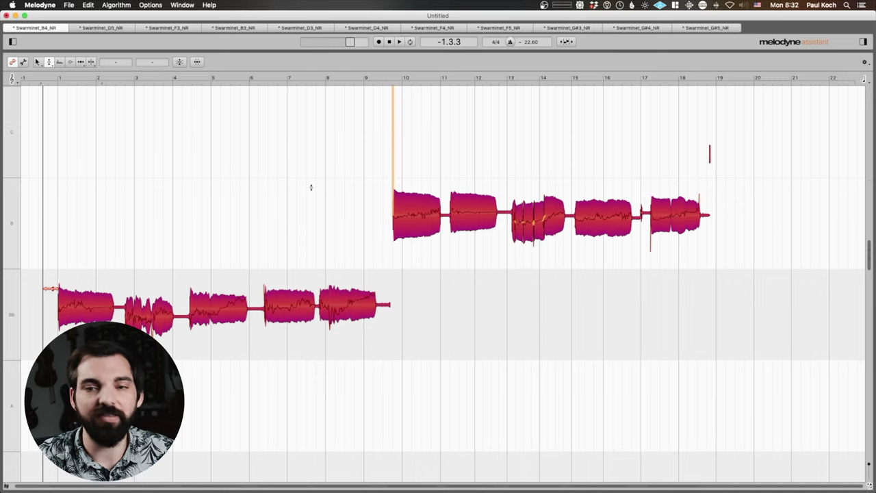
Step: Snap the notes of Swarminet_B4_NR to their nearest semitone centres with the Pitch tool
right_click(309, 189)
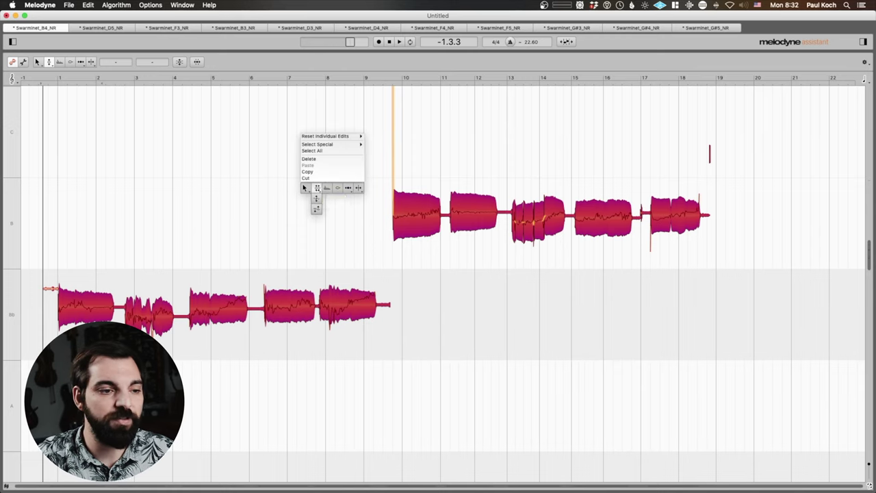
click(315, 188)
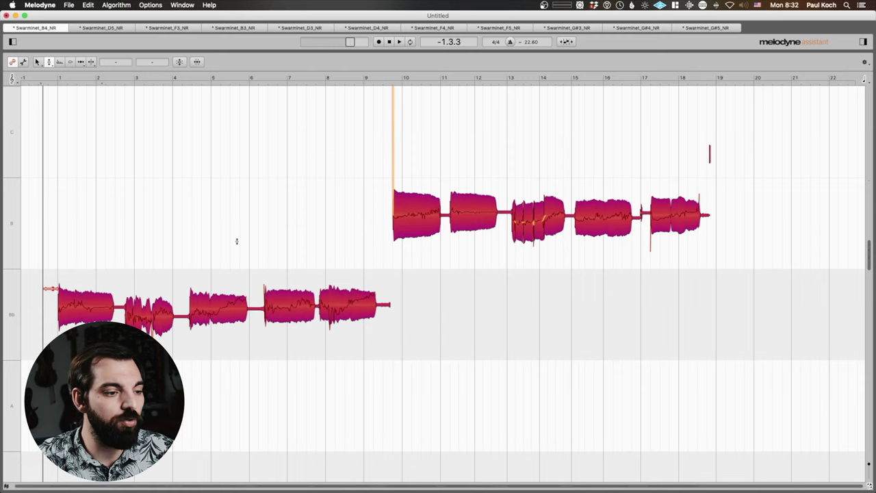
double_click(408, 217)
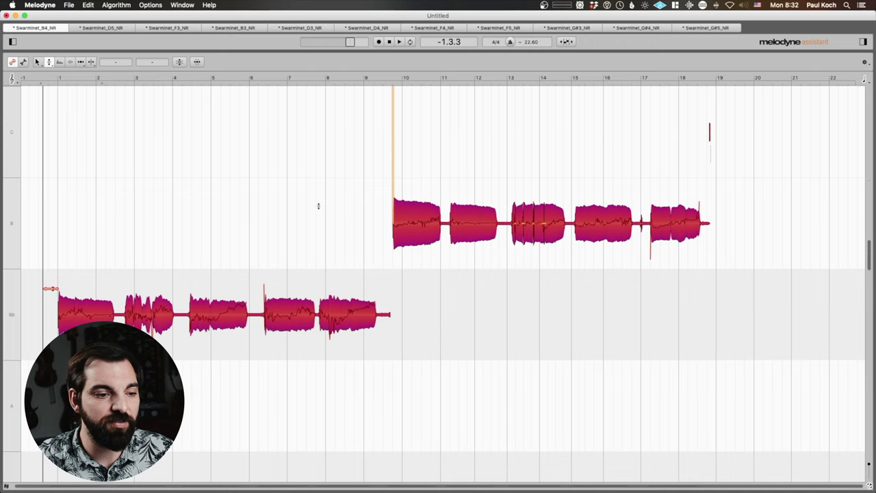
Step: Reduce the pitch modulation of the Swarminet_B4_NR notes to 8.0 %
right_click(212, 130)
click(214, 149)
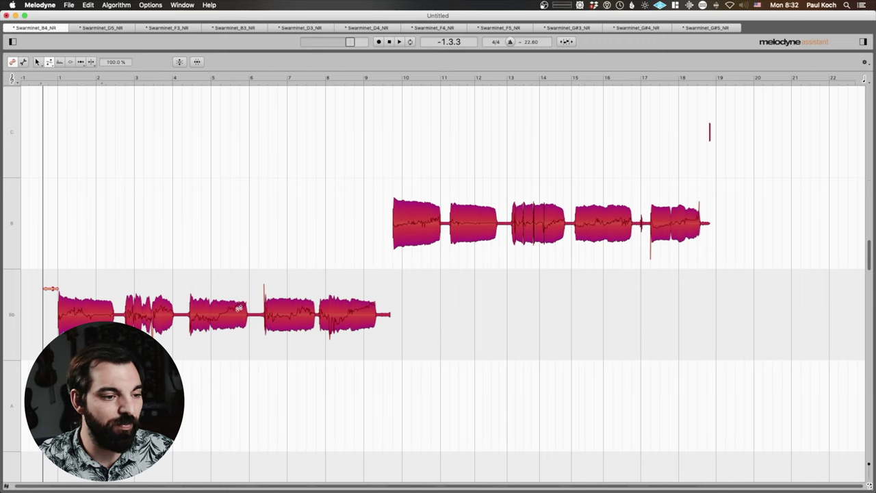
drag(243, 307, 244, 348)
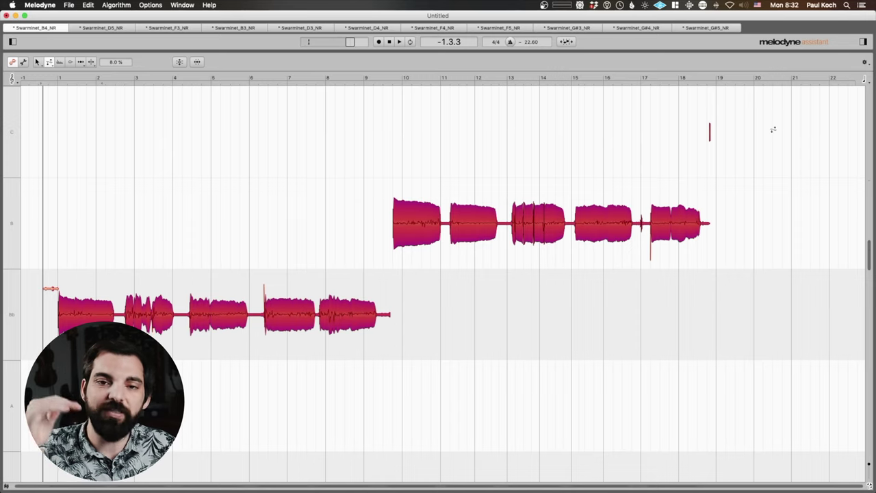
Step: Replace the original audio of Swarminet_B4_NR with its pitch-corrected version
click(90, 28)
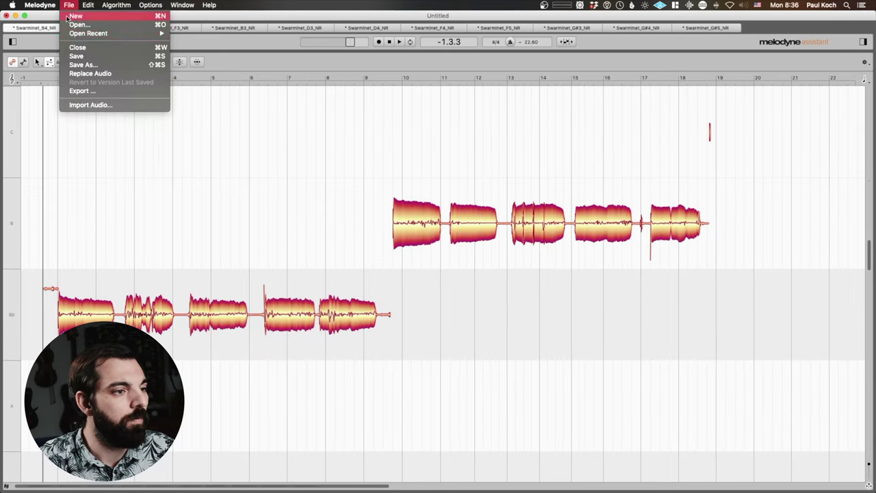
click(90, 76)
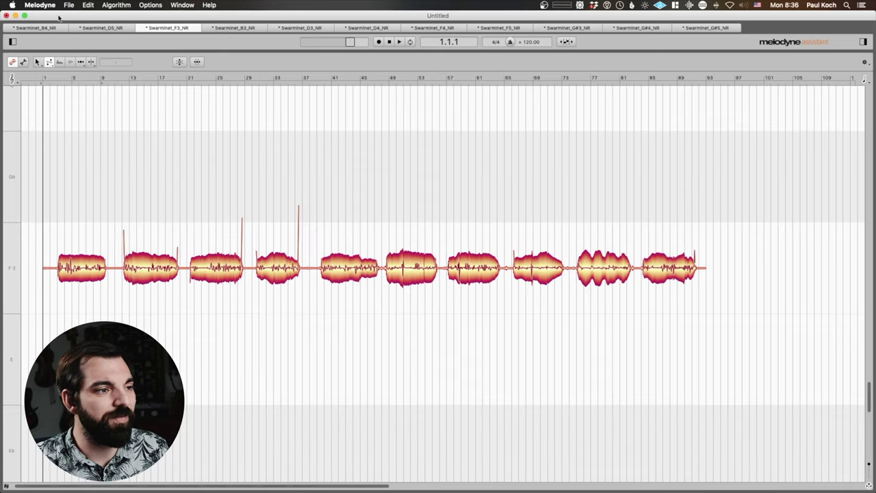
Step: Switch to System Preferences and start a new app-specific keyboard shortcut for Melodyne
click(67, 5)
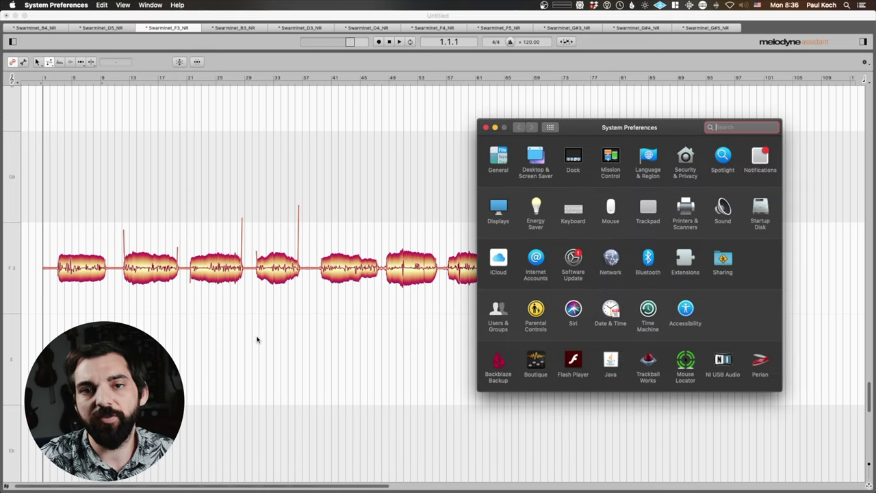
click(573, 209)
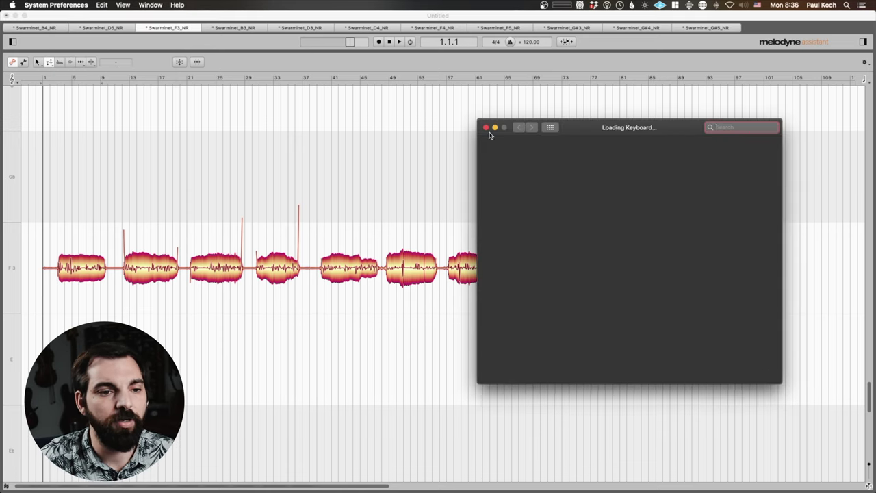
click(622, 152)
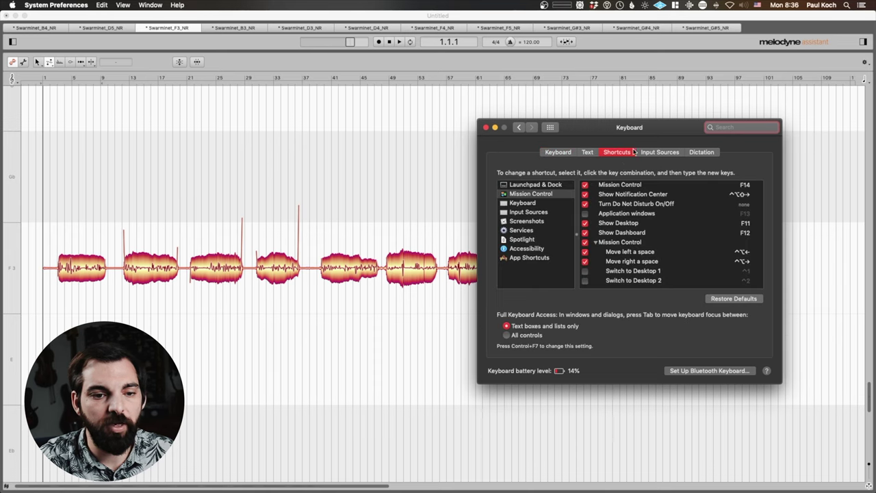
click(529, 258)
click(585, 298)
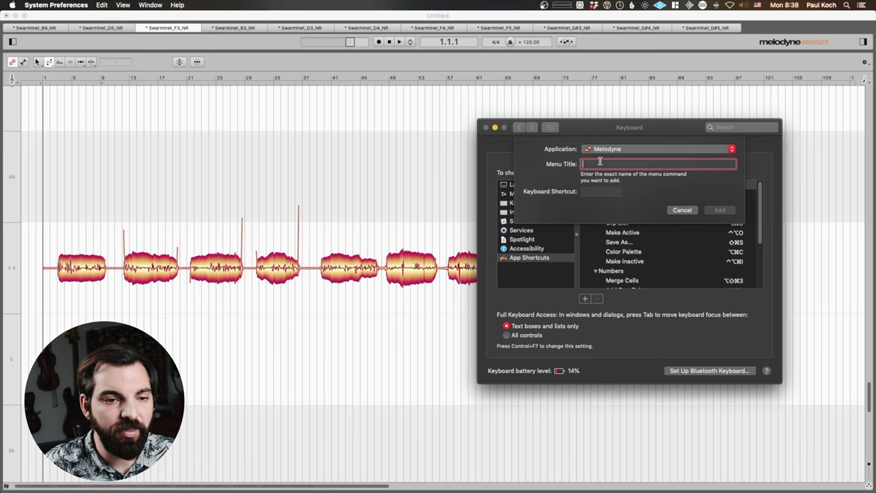
Step: Check the exact name of Melodyne's audio replacement command and enter Replace Audio as the new shortcut's menu title
click(105, 16)
click(69, 5)
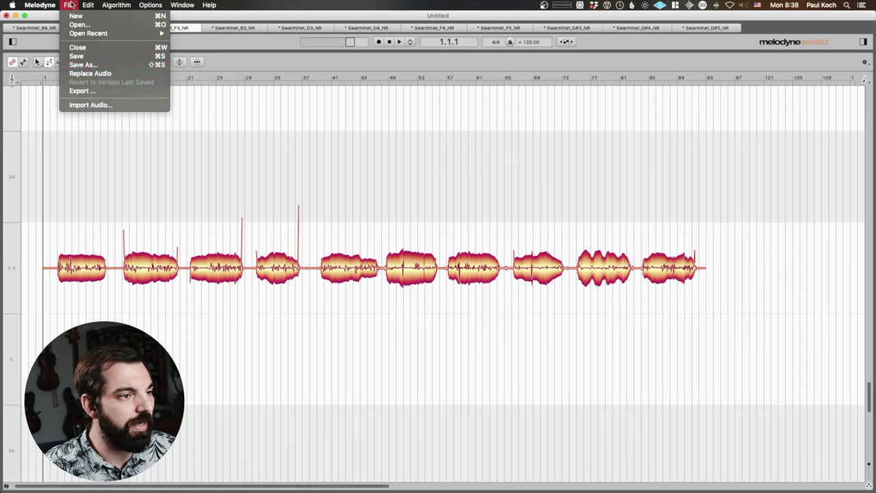
click(289, 20)
key(super+Tab)
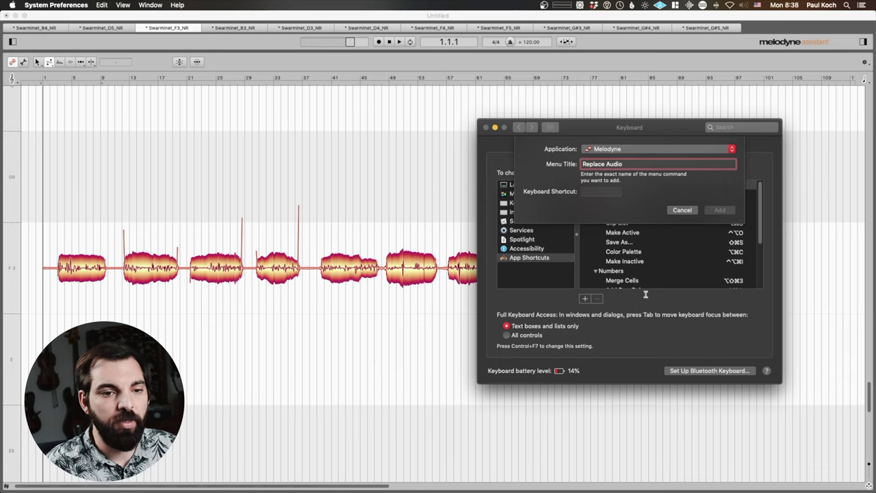
Step: Assign Shift+Command+R to Melodyne's Replace Audio command, add the shortcut and close System Preferences
click(600, 192)
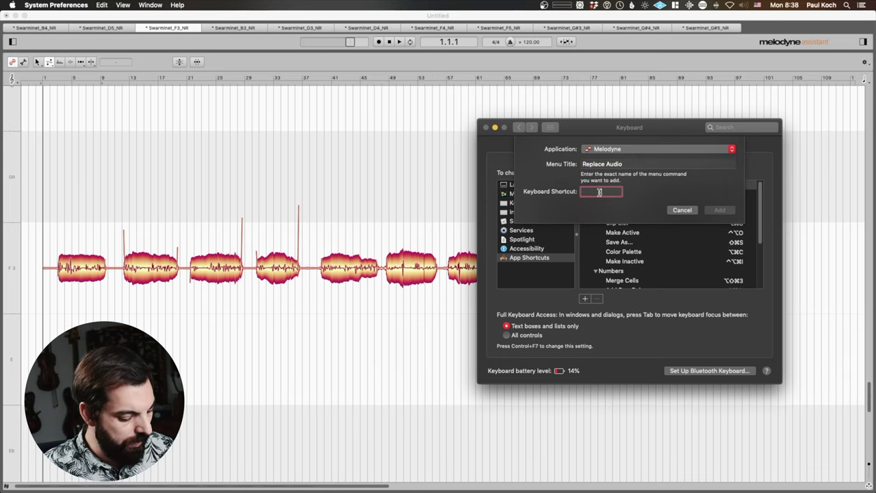
key(shift+super+r)
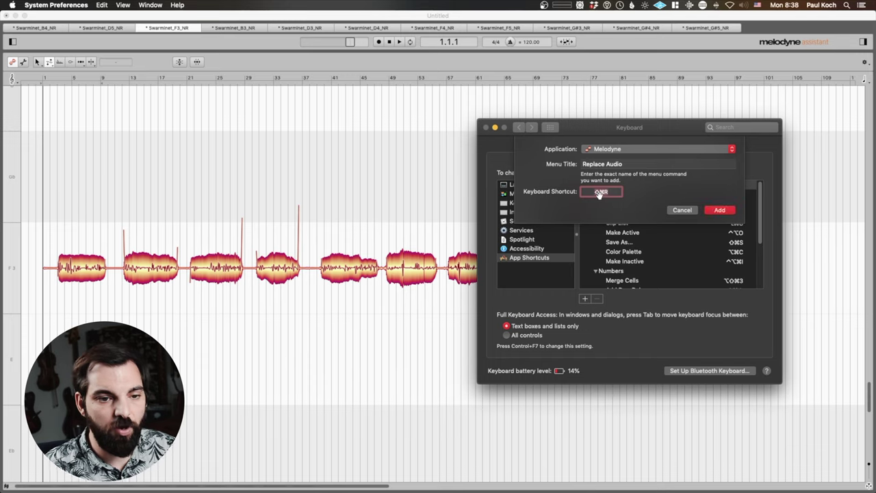
click(728, 211)
click(486, 127)
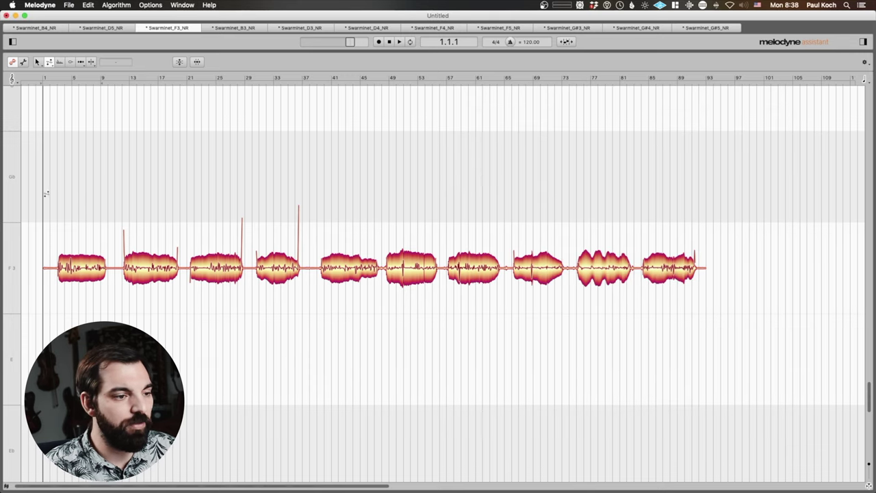
Step: Replace the original audio of the Swarminet B3, D3, D4 and F4 _NR files with their Melodyne edits
click(237, 28)
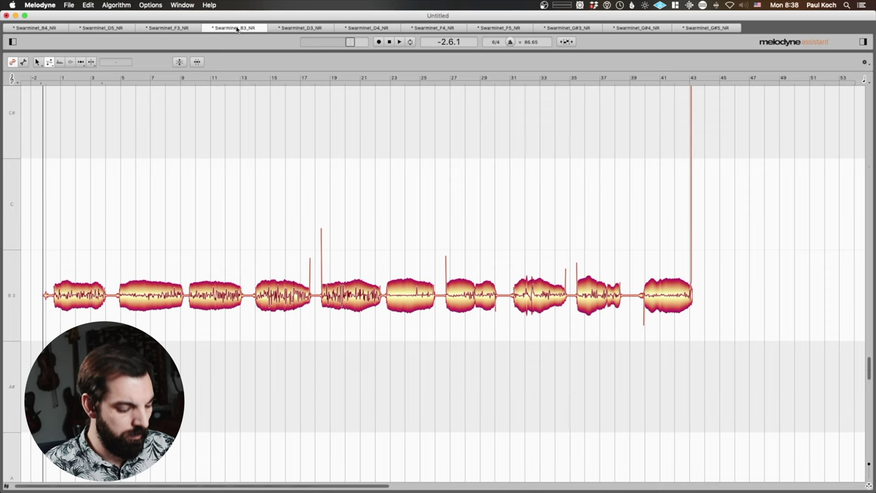
key(shift+super+r)
click(301, 28)
key(shift+super+r)
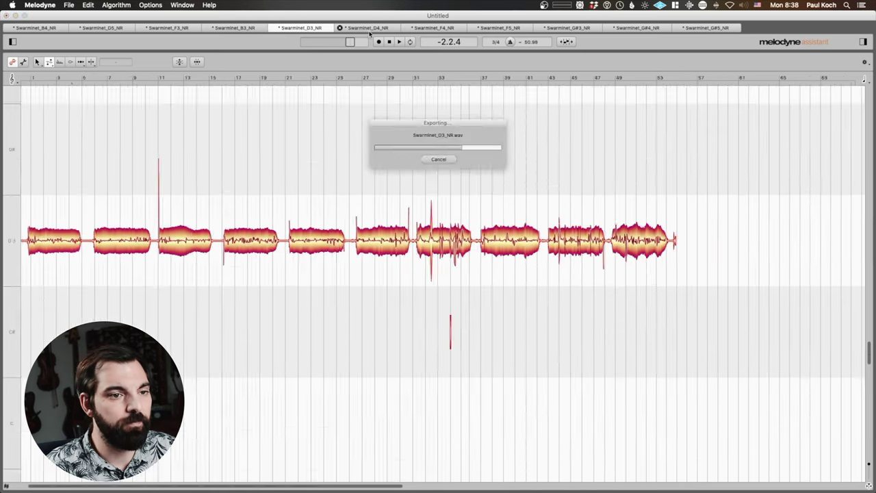
click(368, 28)
key(shift+super+r)
click(434, 28)
key(shift+super+r)
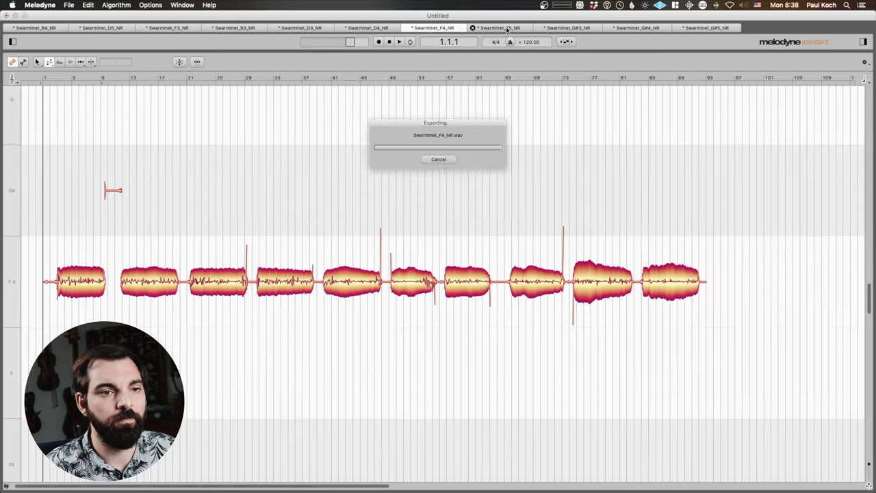
Step: Replace the original audio of the Swarminet F5, G#3, G#4 and G#5 _NR files with their Melodyne edits
click(506, 29)
key(shift+super+r)
click(567, 28)
key(shift+super+r)
click(635, 28)
key(shift+super+r)
click(701, 29)
key(shift+super+r)
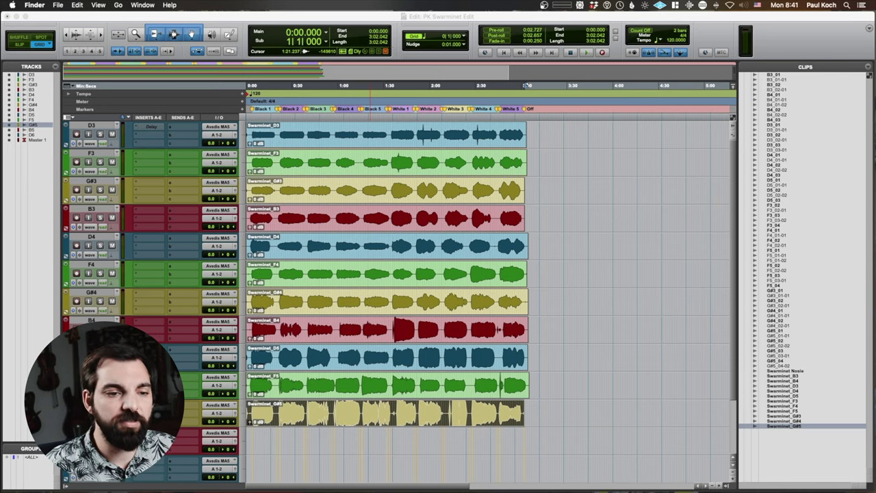
Step: In Finder's Audio Files folder, move the eleven unprocessed Swarminet files, B3 through G#5, into a new folder named Original
drag(524, 87, 414, 81)
click(362, 171)
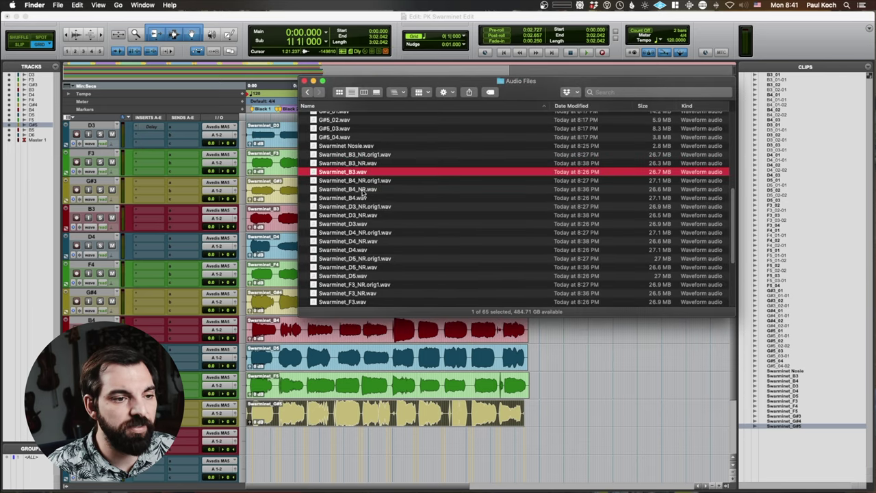
super+click(363, 198)
super+click(367, 224)
super+click(368, 249)
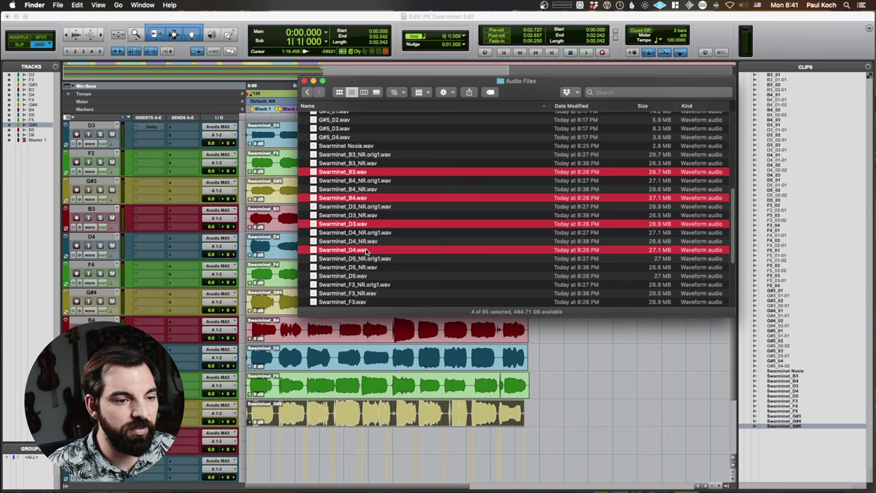
super+click(368, 276)
super+click(368, 302)
scroll(368, 288, down, 4)
super+click(368, 223)
super+click(368, 249)
super+click(364, 275)
super+click(365, 302)
scroll(365, 299, down, 1)
super+click(364, 298)
scroll(381, 172, up, 5)
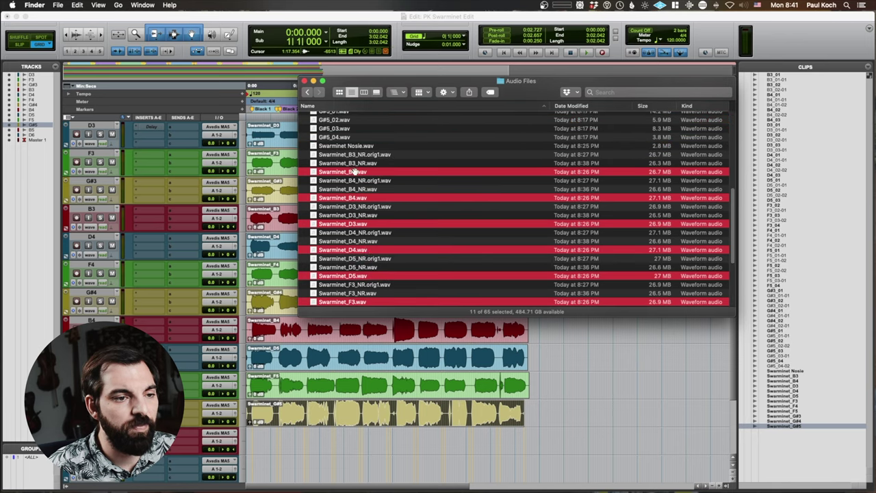
right_click(354, 170)
click(376, 174)
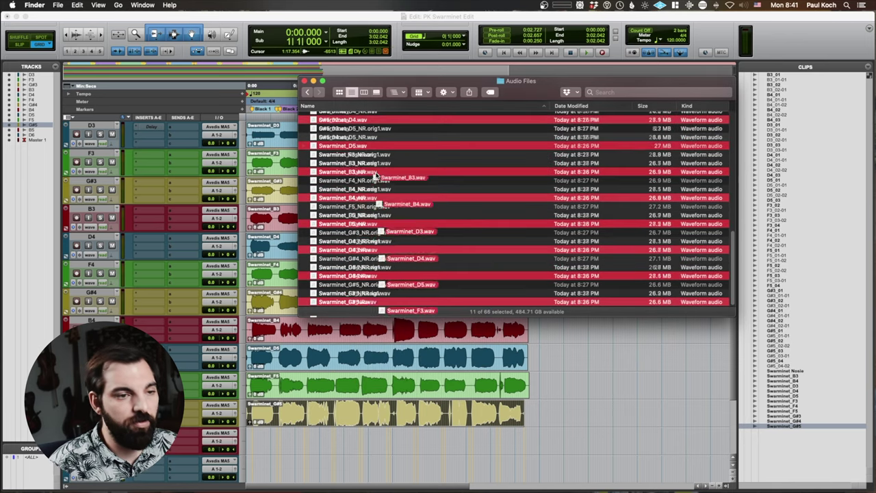
text(Origin)
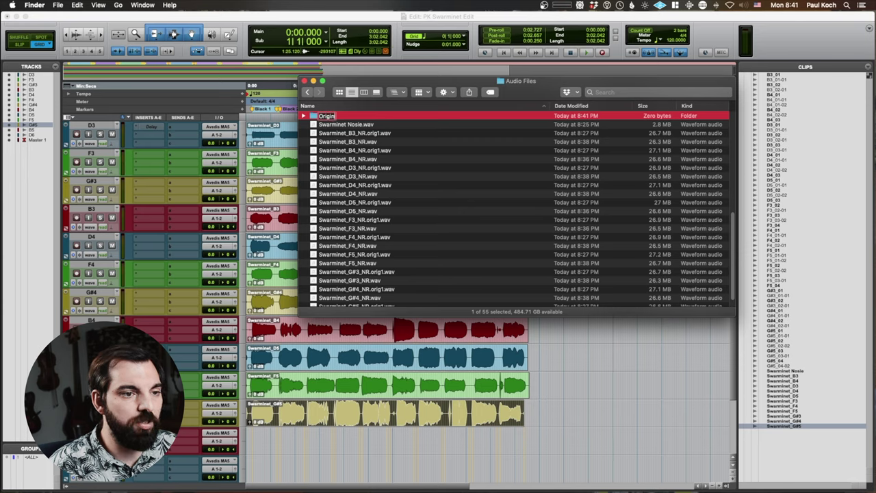
key(Return)
Step: Batch-rename the eleven processed Swarminet _NR files, B3 through G#5, removing _NR from their names
click(373, 143)
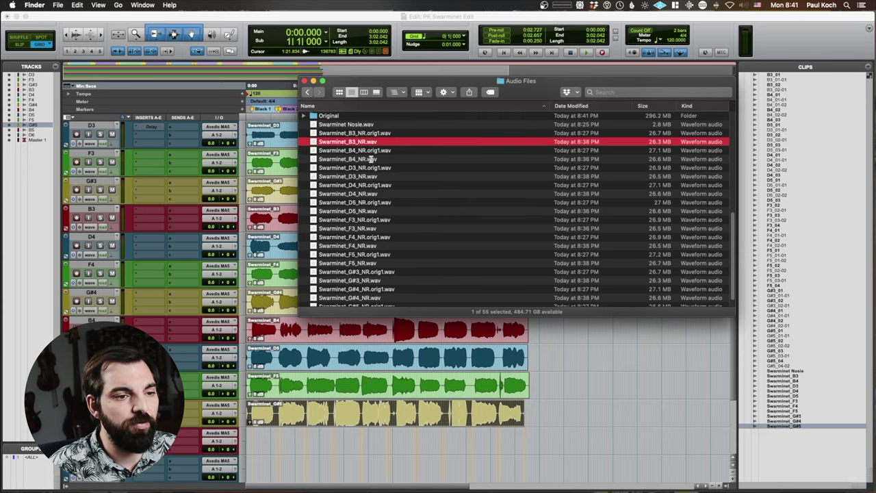
super+click(373, 160)
super+click(373, 176)
super+click(373, 193)
super+click(372, 211)
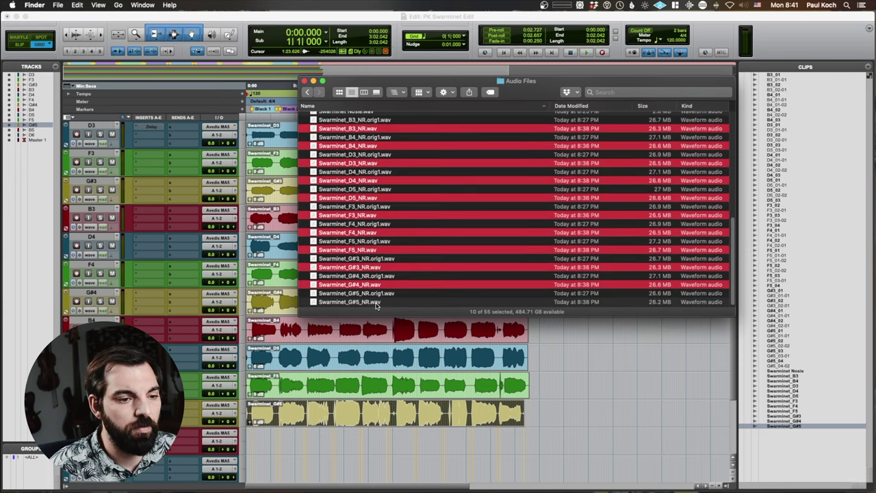
right_click(361, 131)
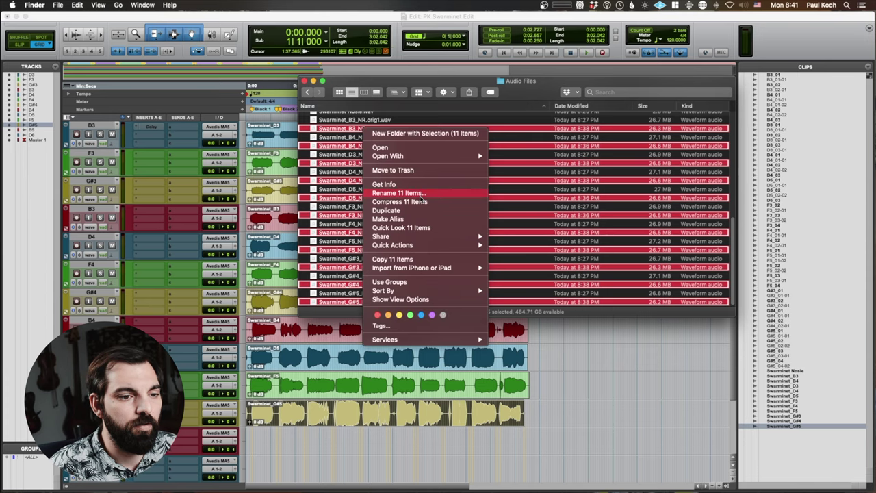
click(420, 195)
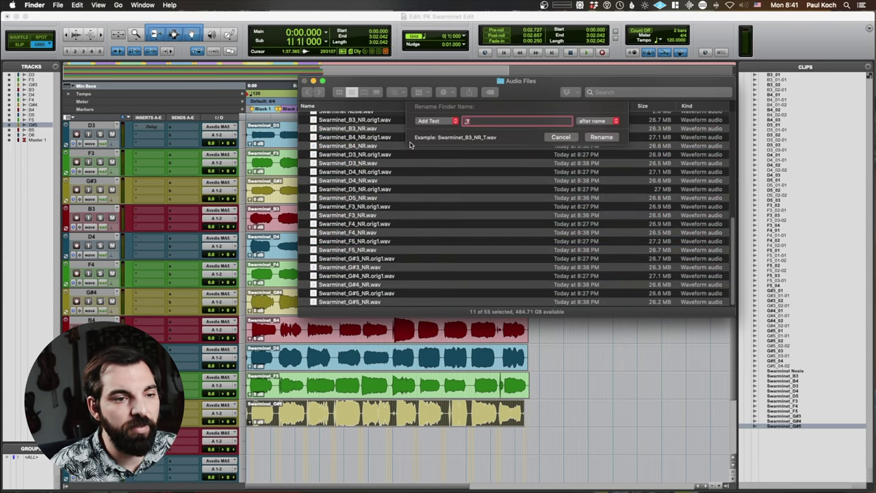
click(435, 121)
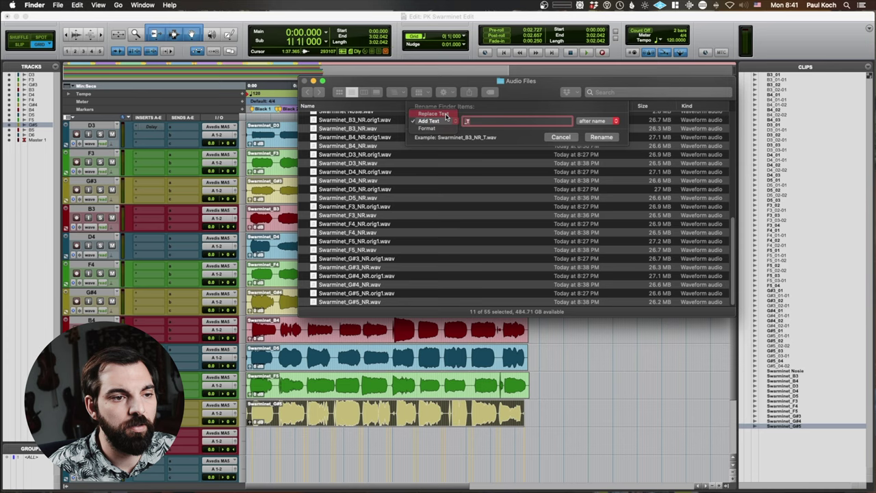
click(431, 112)
click(595, 149)
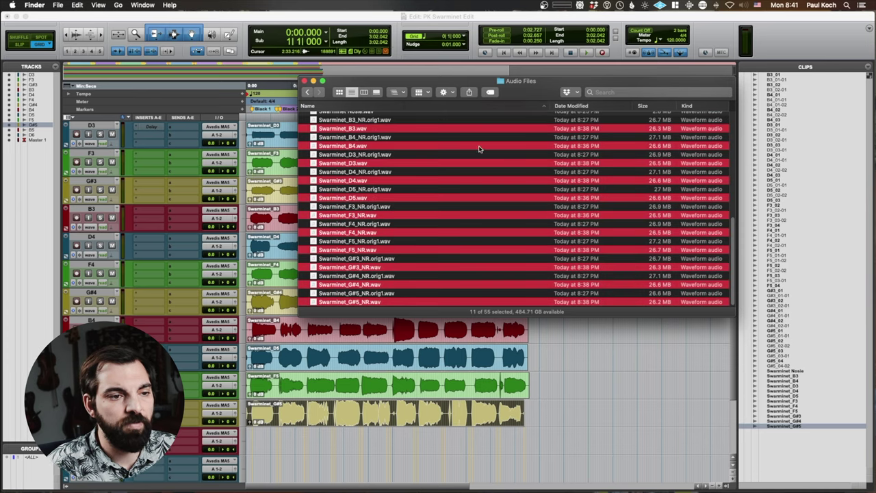
scroll(380, 168, up, 5)
scroll(380, 167, down, 5)
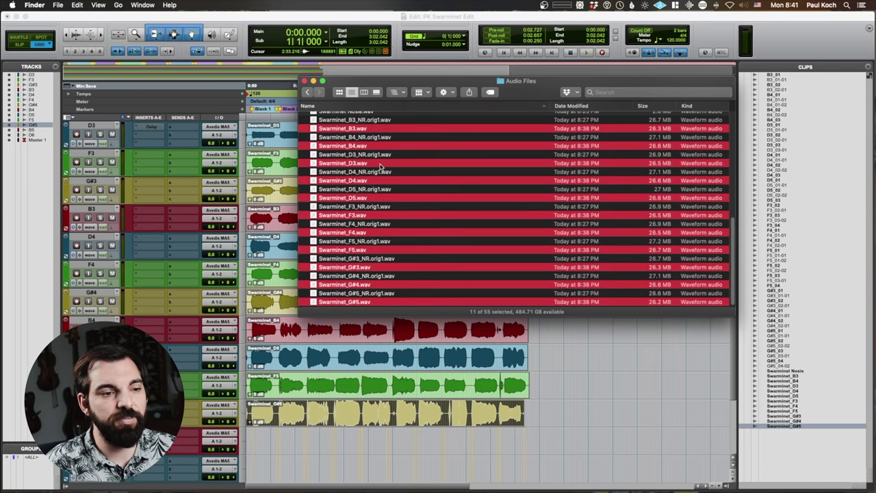
scroll(380, 167, up, 5)
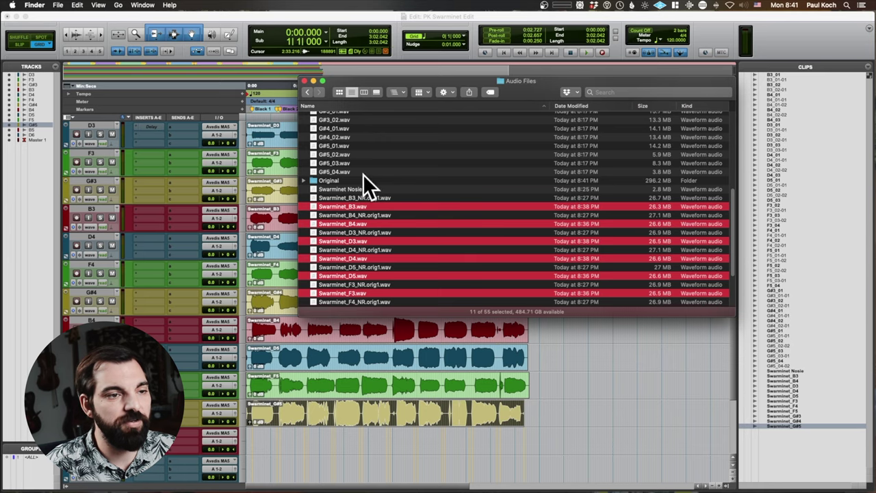
Step: Switch to Pro Tools, then close and reopen the PK Swarminet Edit session
click(341, 19)
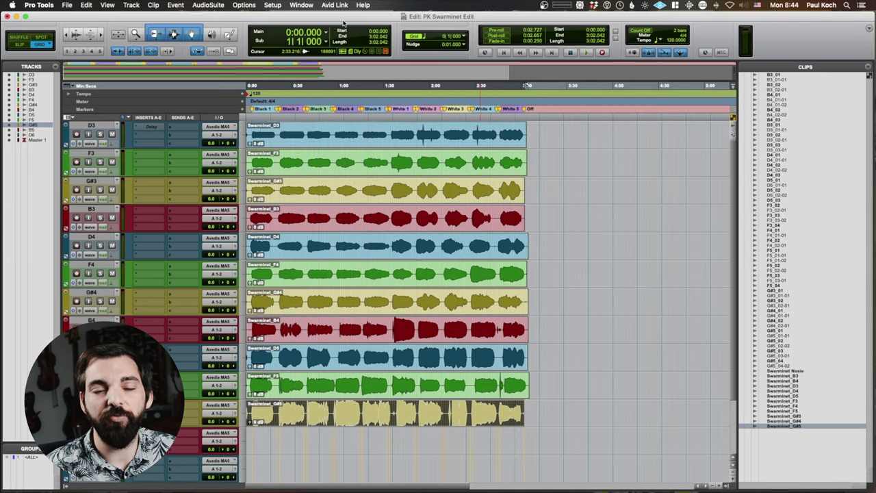
key(super+shift+w)
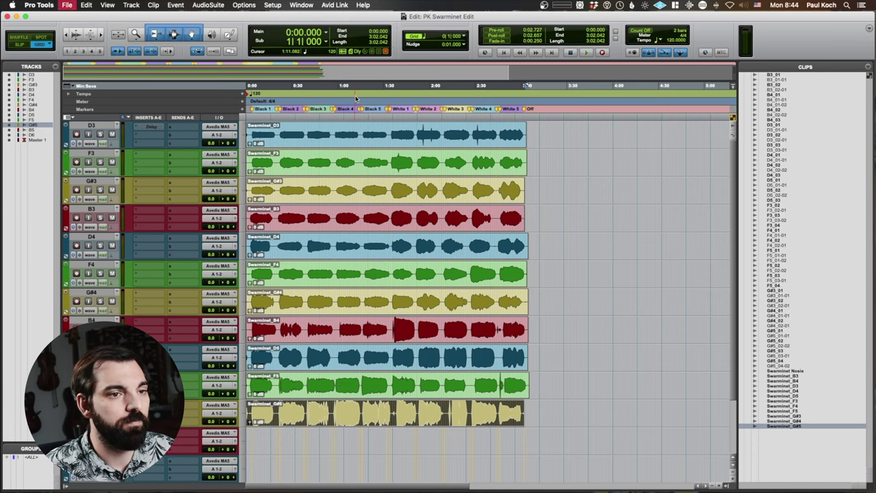
key(super+shift+o)
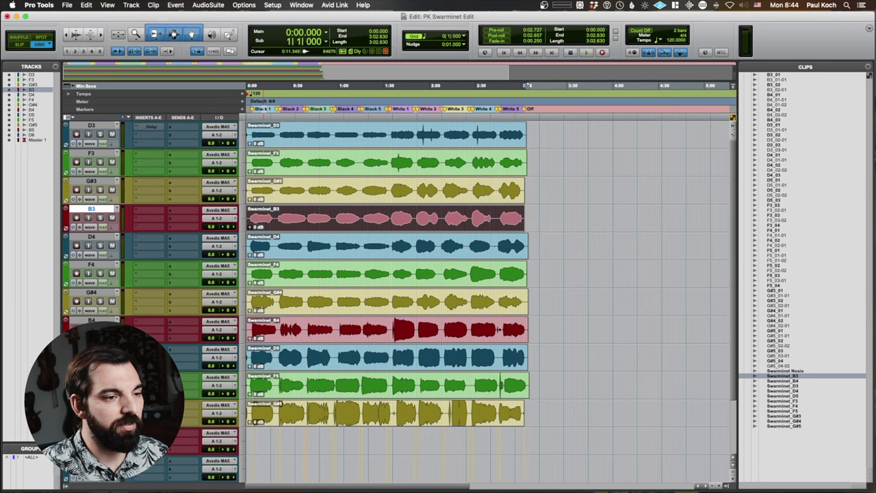
Step: Play back the processed clips from the first Black 1 notes and from the White 4 section
click(259, 127)
key(space)
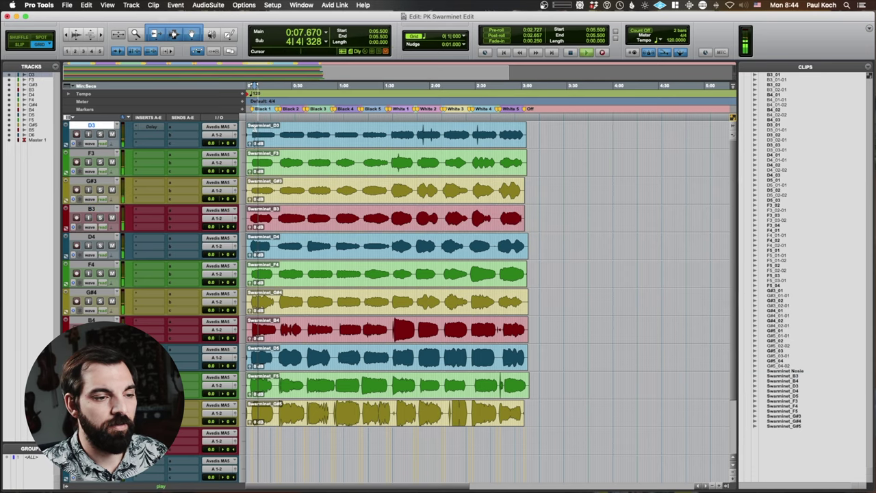
key(space)
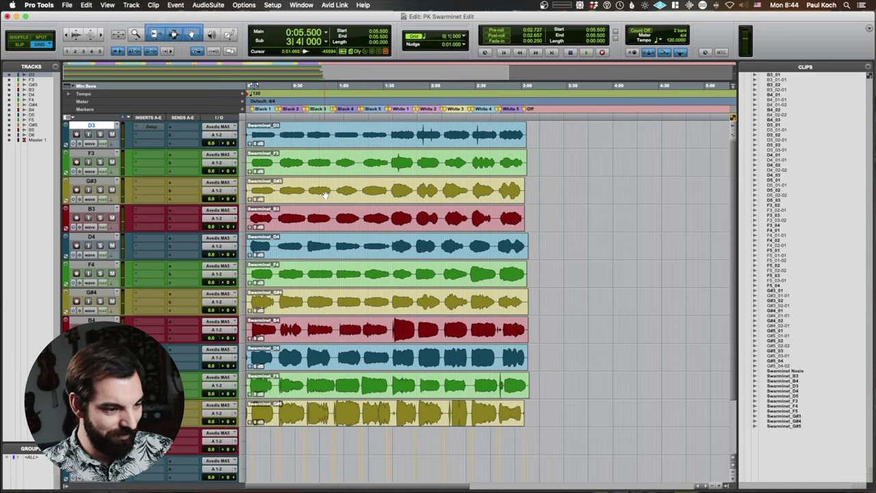
click(479, 329)
key(space)
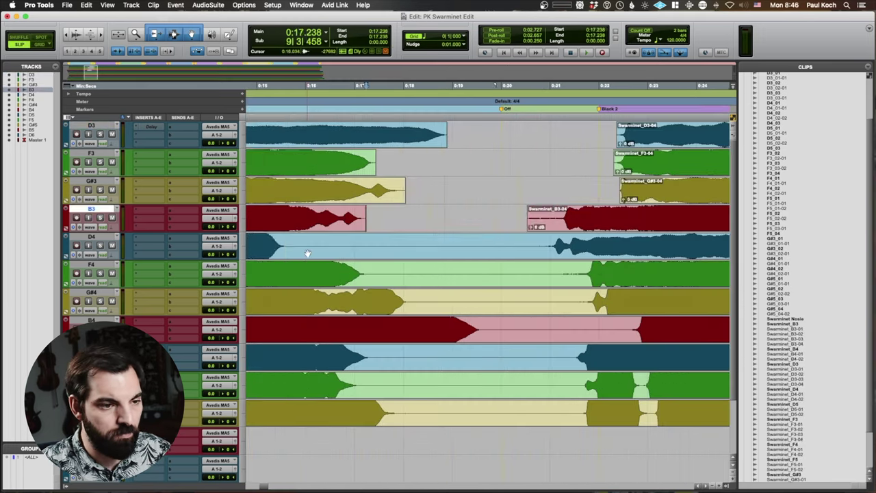
Step: Delete the silence before White 2 on the F3 track and the silent gap between notes on the B3 track
drag(332, 161, 479, 162)
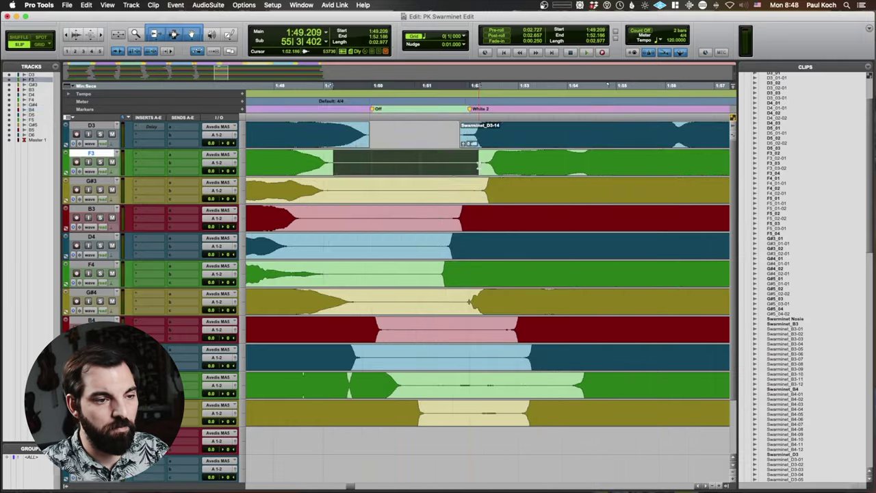
key(Delete)
drag(348, 218, 448, 218)
key(Delete)
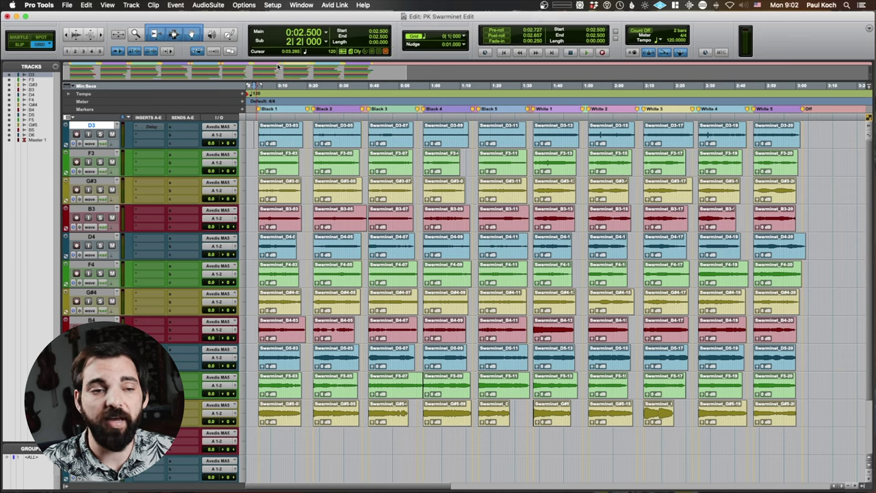
Step: Batch-rename the Black 1 through Black 5 clips, trimming 3 characters from the end and inserting Blk_ after Swarminet_
drag(255, 130, 531, 434)
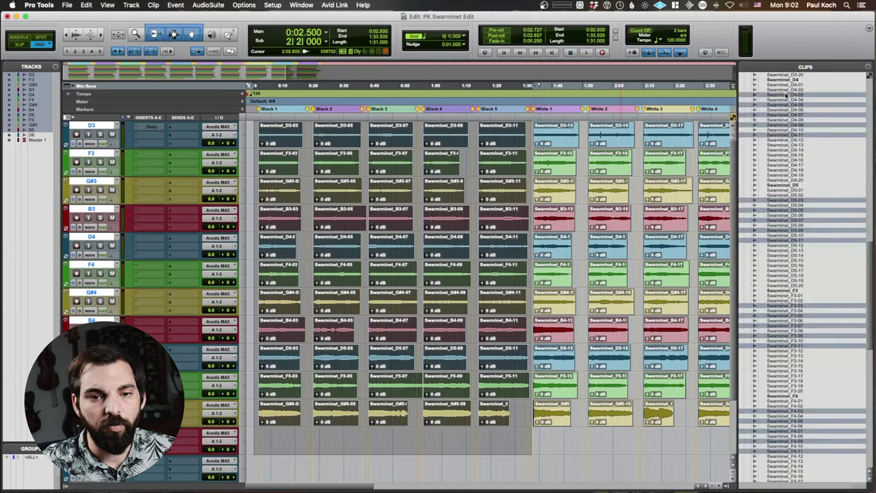
right_click(787, 94)
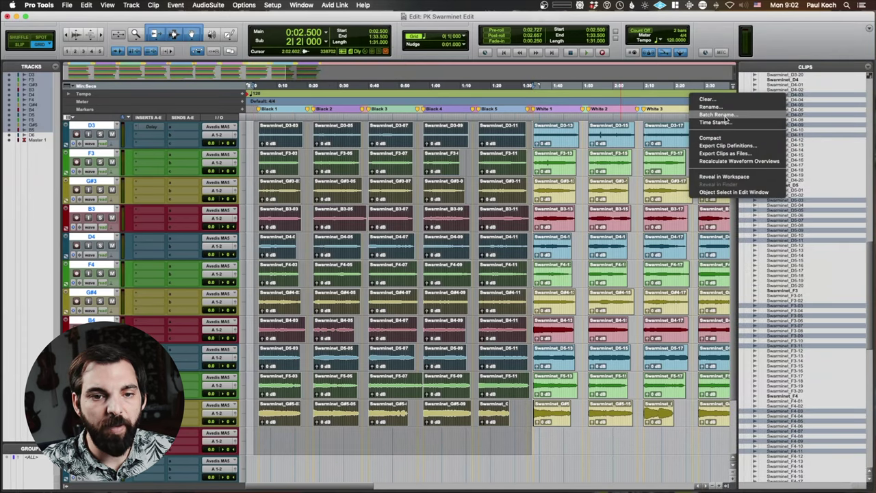
click(727, 118)
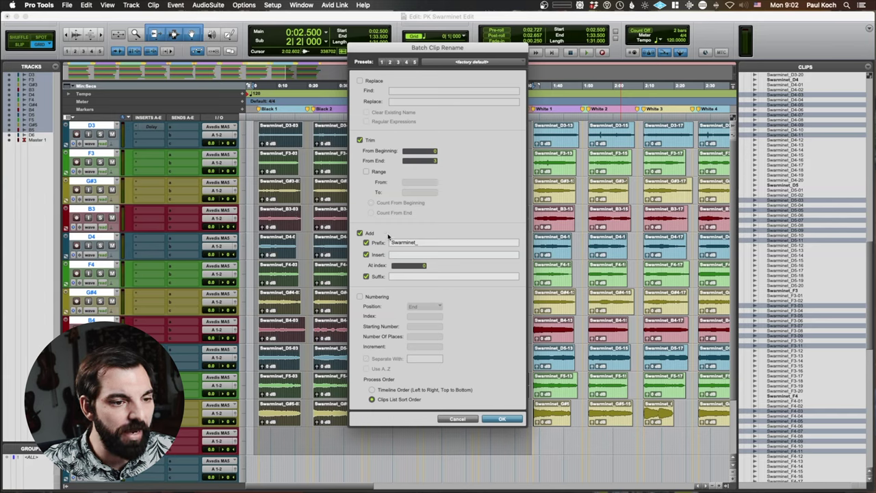
click(366, 242)
text(Blk_)
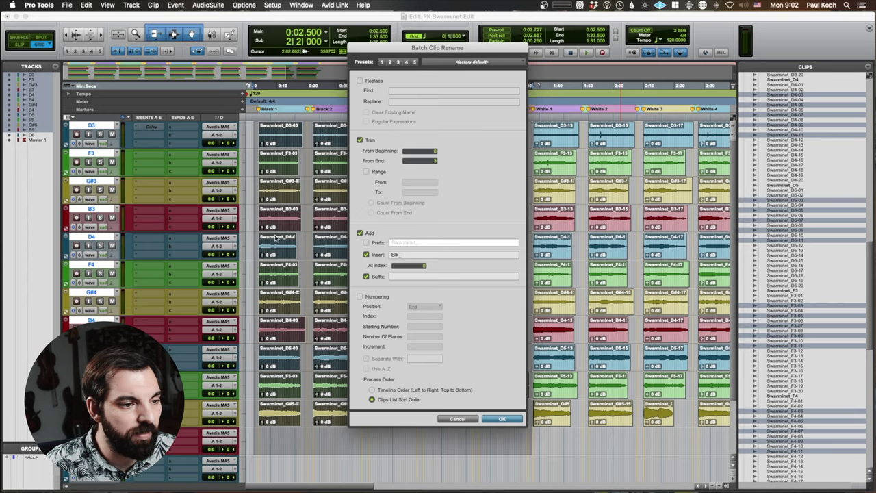
click(423, 265)
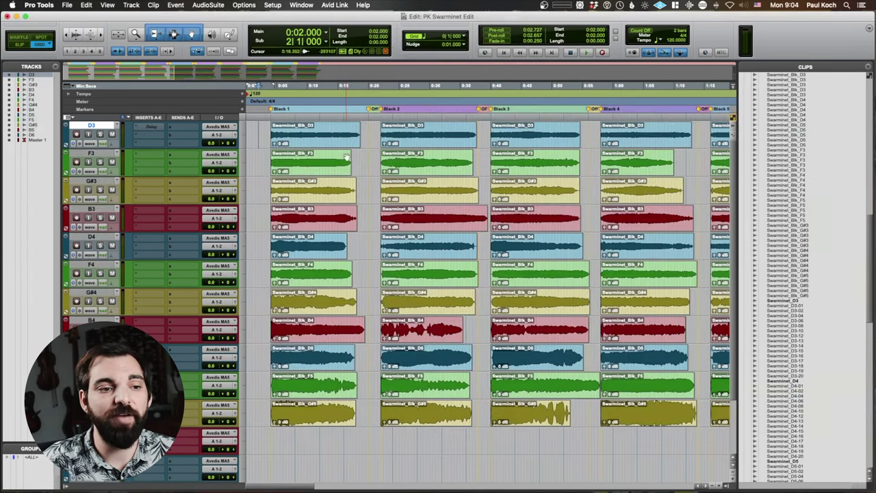
Step: Batch-rename the Black 1 clips, turning off trimming and adding, and replacing Blk with Blk01
key(r)
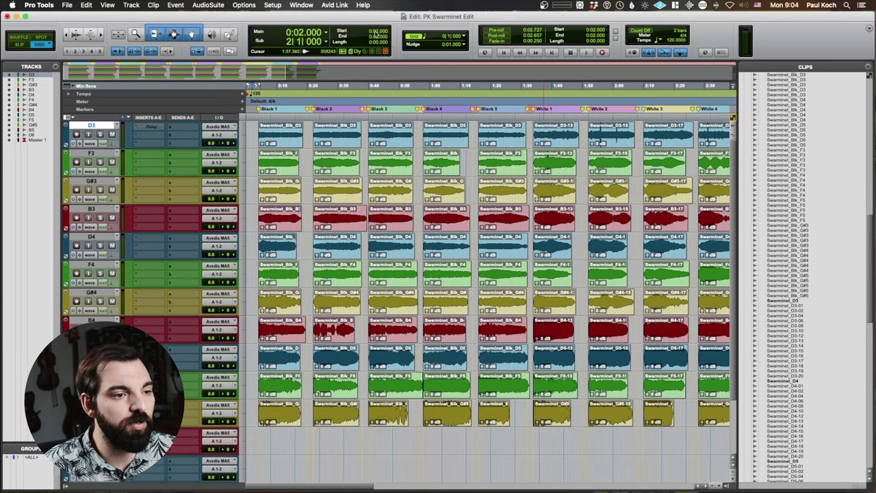
drag(253, 134, 310, 412)
right_click(784, 98)
click(732, 120)
click(359, 139)
click(360, 233)
click(360, 80)
click(400, 91)
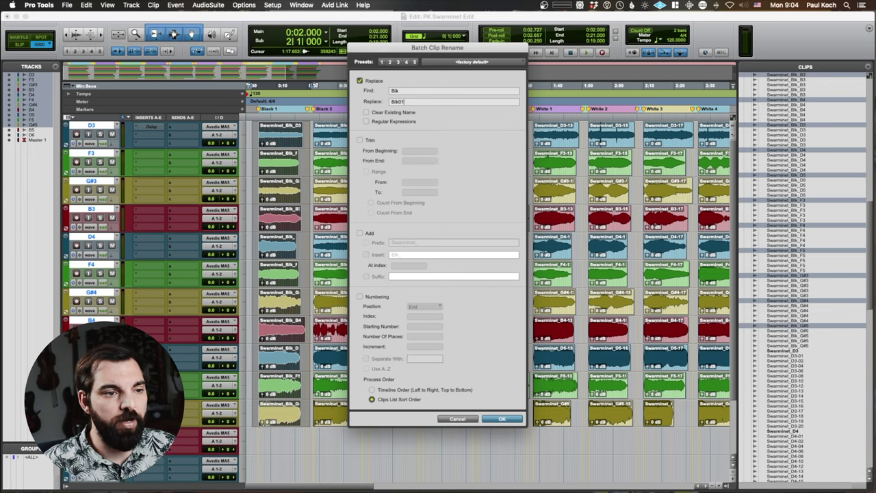
click(501, 419)
Step: Batch-rename the Black 2 through Black 5 clips section by section, replacing Blk with Blk02, Blk03, Blk04 and Blk05
drag(309, 127, 369, 424)
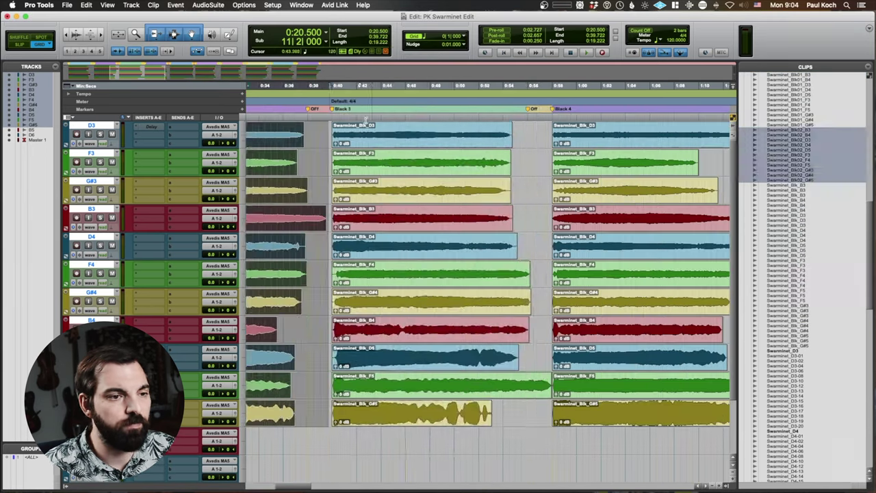
drag(329, 387, 483, 204)
drag(483, 204, 553, 130)
drag(288, 129, 289, 131)
drag(290, 132, 491, 414)
drag(503, 130, 643, 402)
right_click(787, 187)
click(710, 212)
Step: Batch-rename the White 1 clips, replacing White with White01
drag(326, 130, 370, 140)
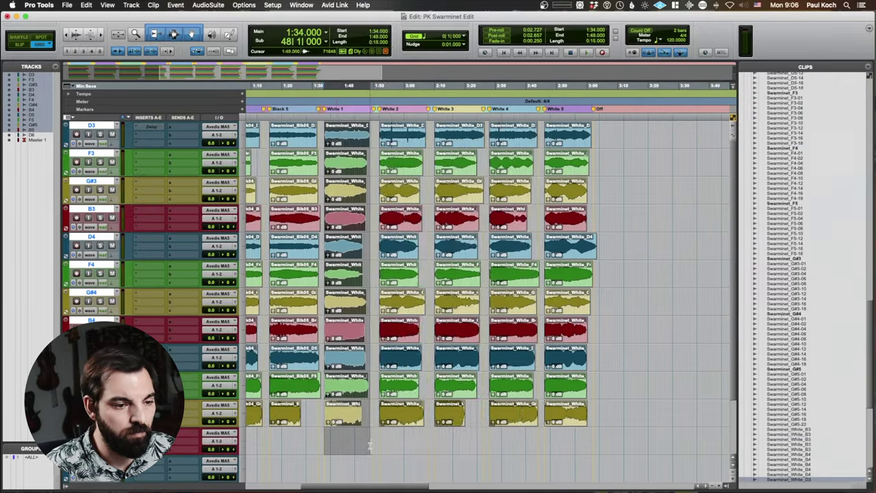
drag(370, 141, 374, 449)
right_click(817, 226)
click(739, 250)
text(White)
key(Tab)
Step: Batch-rename the White 2 through White 5 clips section by section, replacing White with White02, White03, White04 and White05
drag(379, 130, 426, 448)
right_click(777, 277)
click(798, 299)
drag(432, 130, 488, 448)
drag(491, 130, 537, 448)
drag(546, 130, 586, 222)
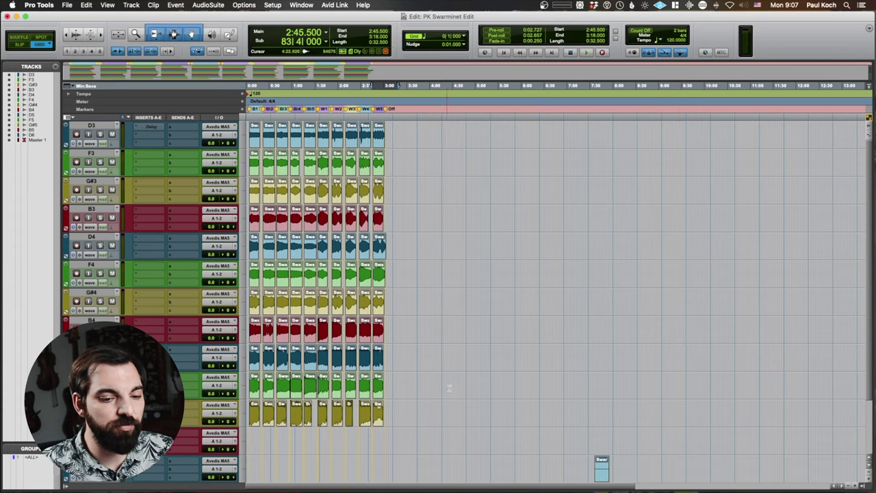
Step: Export all the renamed clips as interleaved 24-bit, 48 kHz WAV files and check them in the SAMPLES folder
key(ctrl+e)
key(super+a)
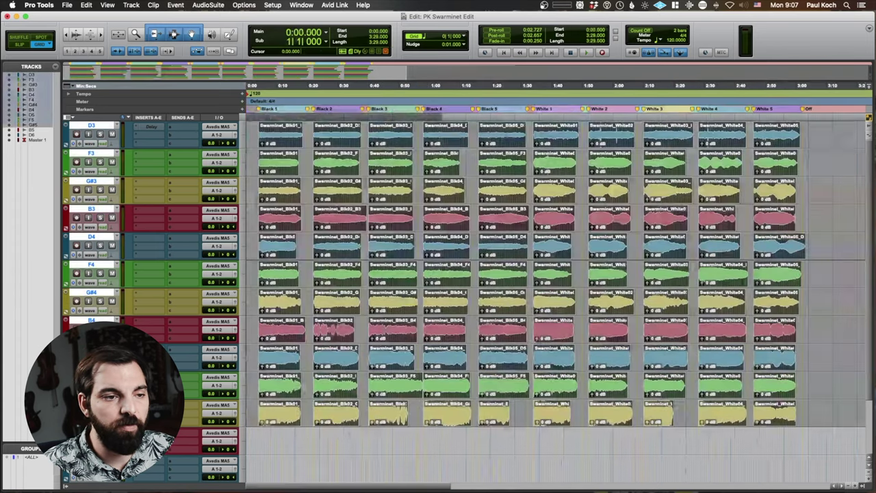
key(shift+super+k)
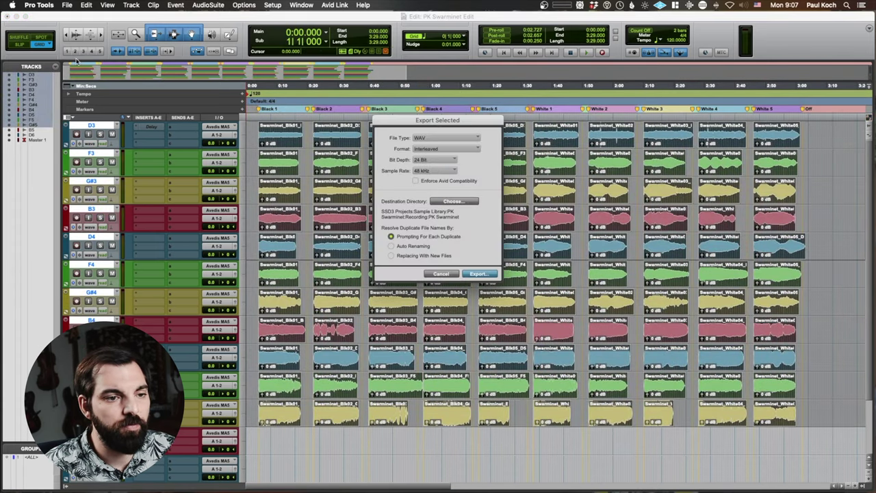
click(482, 274)
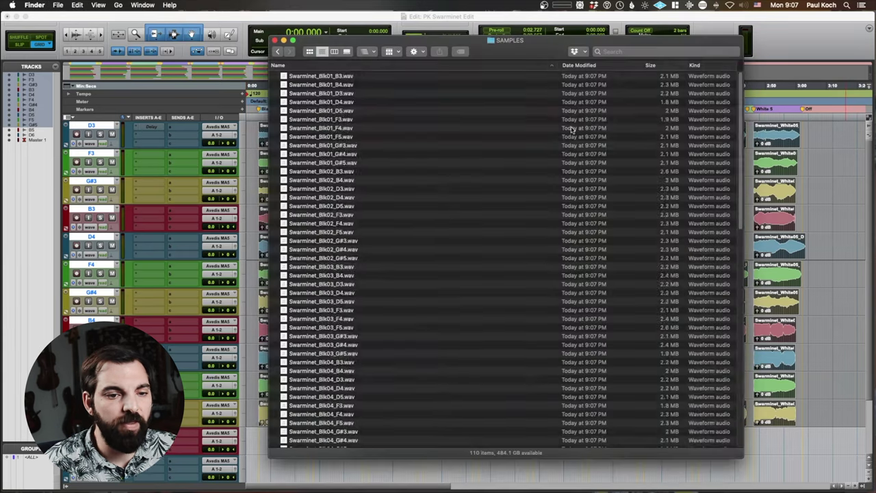
scroll(572, 130, down, 10)
scroll(572, 130, up, 10)
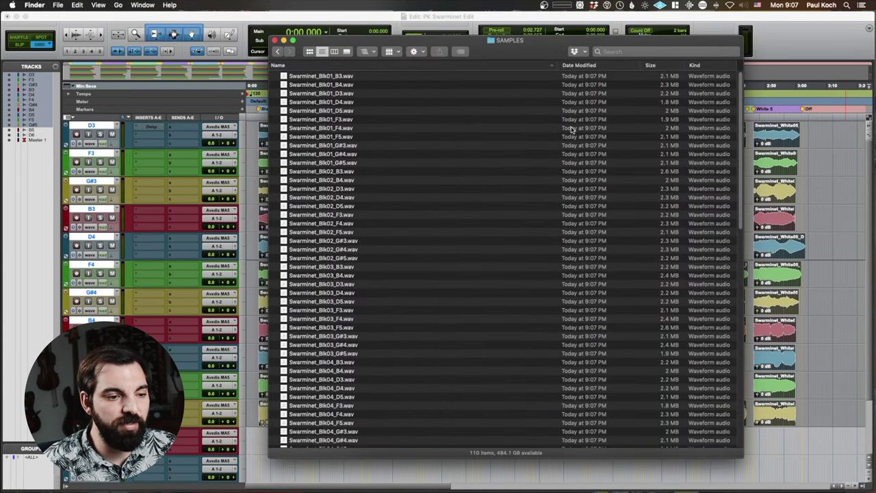
key(super+w)
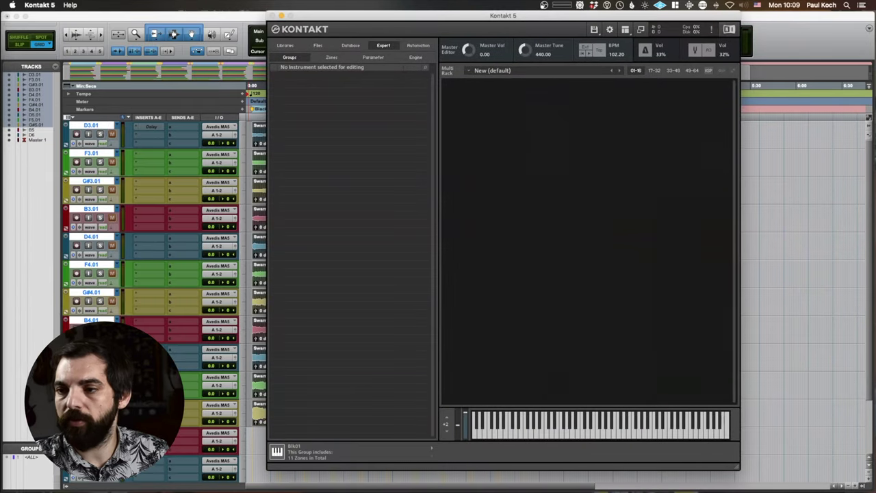
Step: Load The Swarmitar into Kontakt 5 from Finder and save it patch-only as The Swarminet in the Kontakt folder
key(super+Tab)
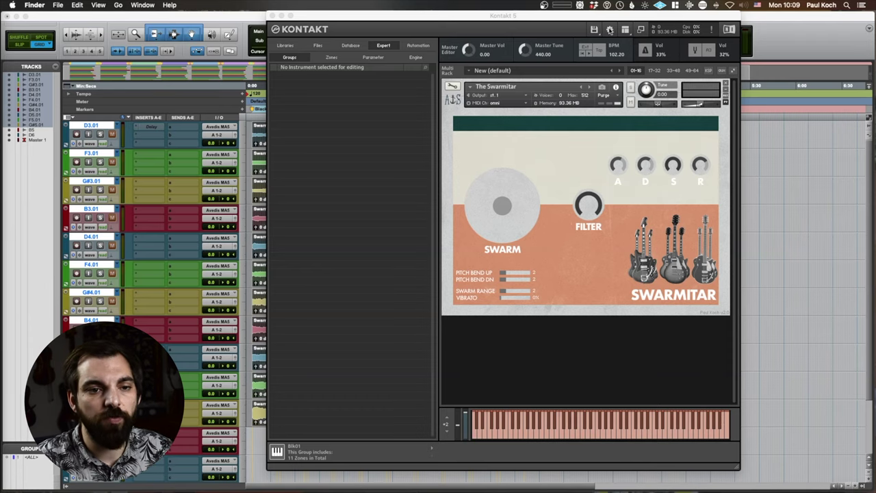
click(594, 30)
mouse_move(605, 101)
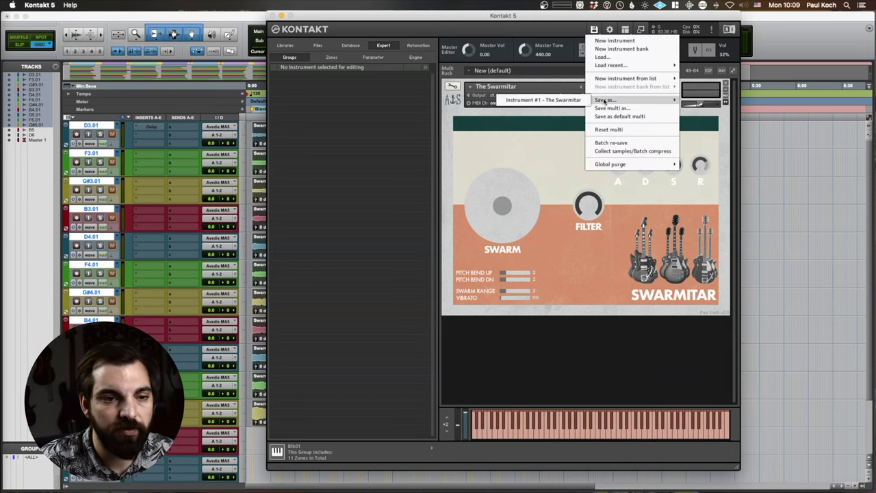
click(544, 100)
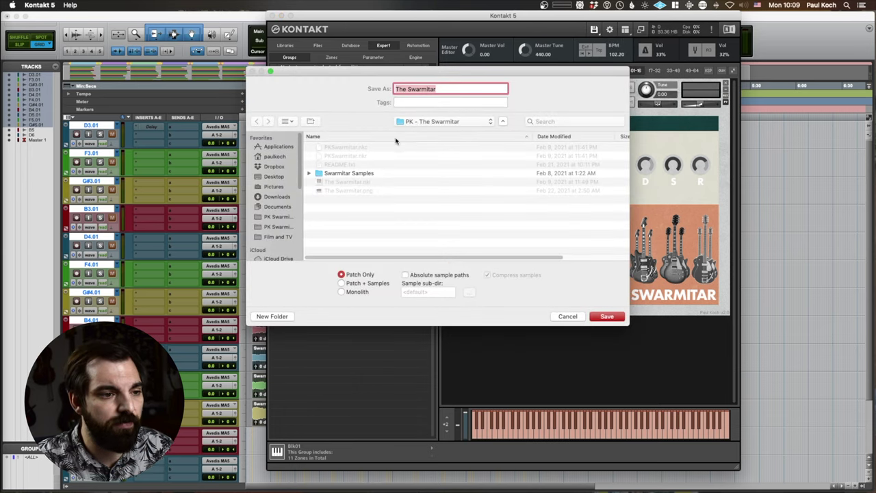
text(T)
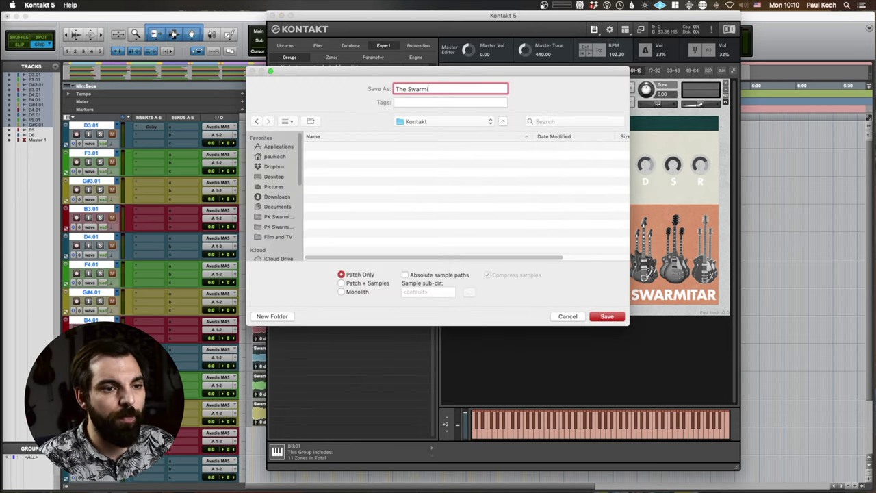
key(Return)
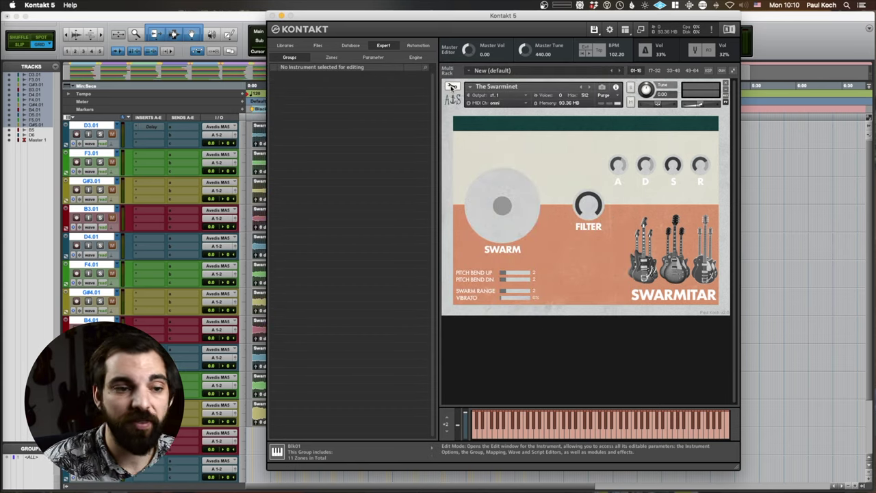
Step: Open The Swarminet for editing, show the zones of all groups in the Mapping Editor and delete every zone
click(452, 86)
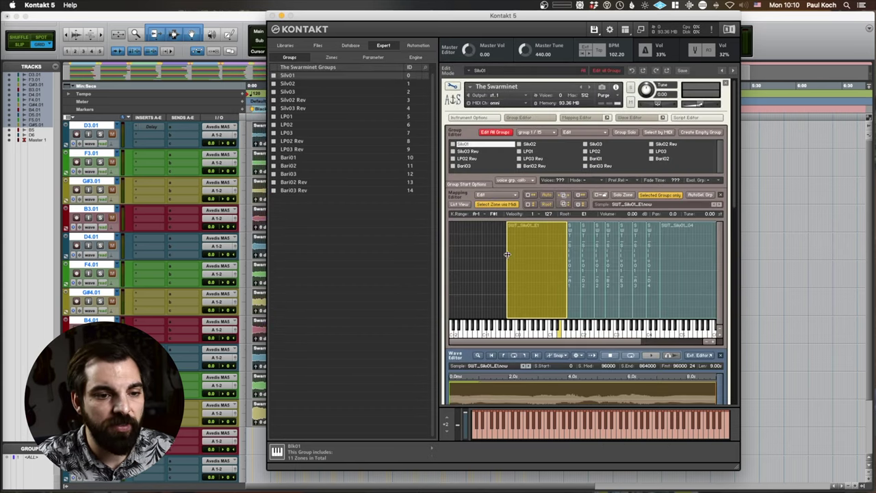
click(659, 195)
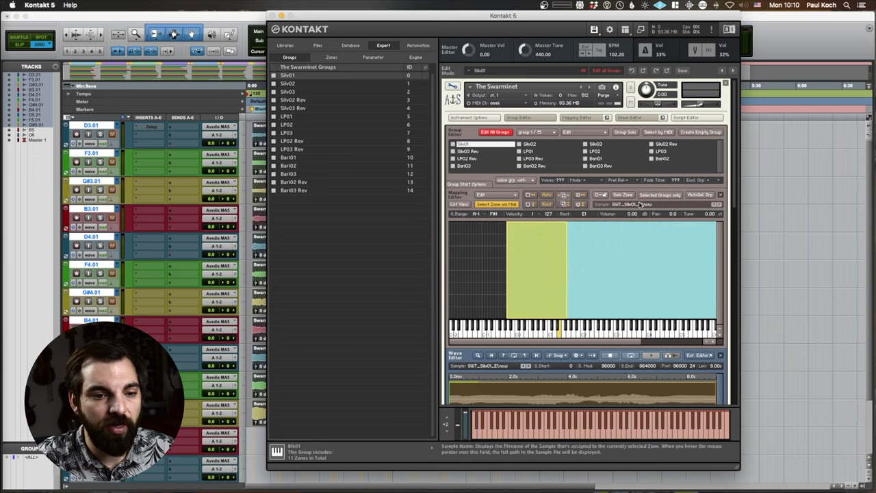
click(484, 229)
key(Delete)
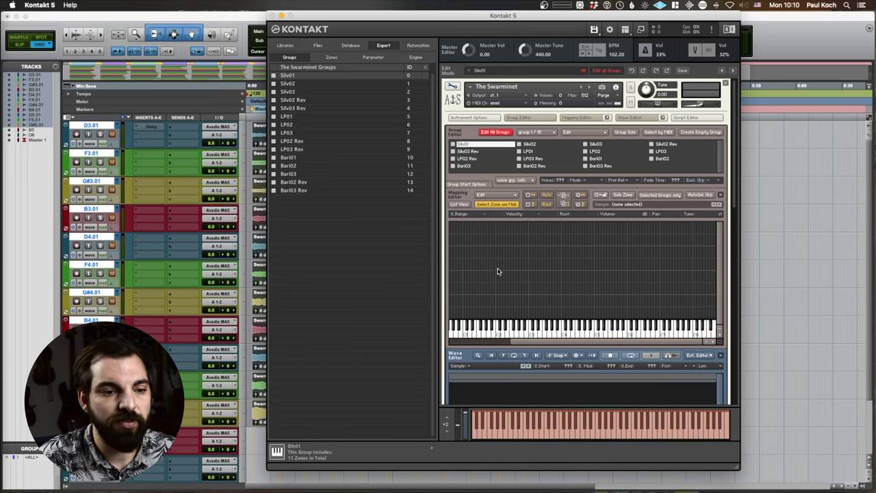
scroll(499, 267, left, 3)
Step: Delete the five Bari groups, Bari01 through Bari03 Rev, from The Swarminet's group list
click(380, 158)
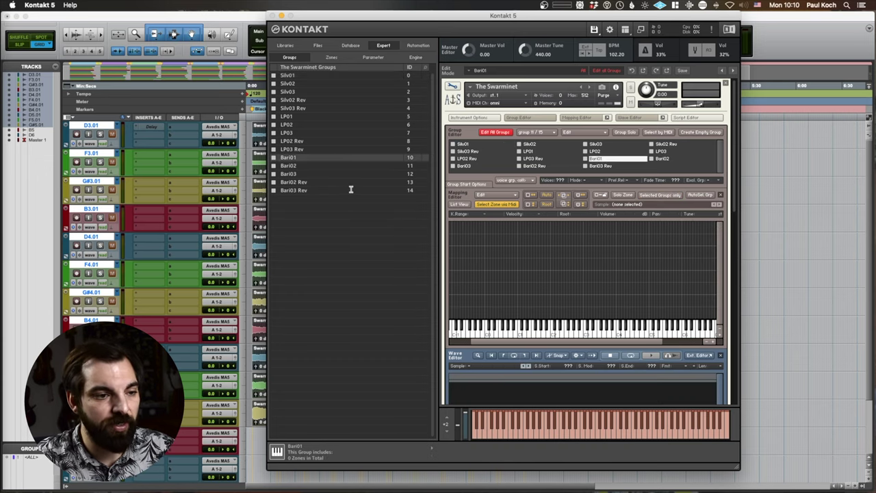
shift+click(351, 190)
right_click(351, 188)
click(387, 192)
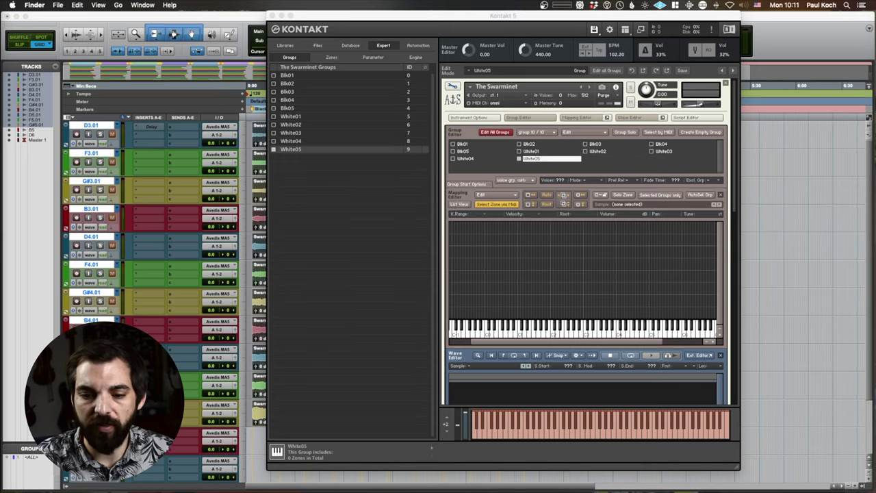
Step: Add all Swarminet samples to the Mapping Editor and auto-map them, ignoring Swarminet, using Blk01 as group name and B3 as single key
drag(524, 261, 508, 303)
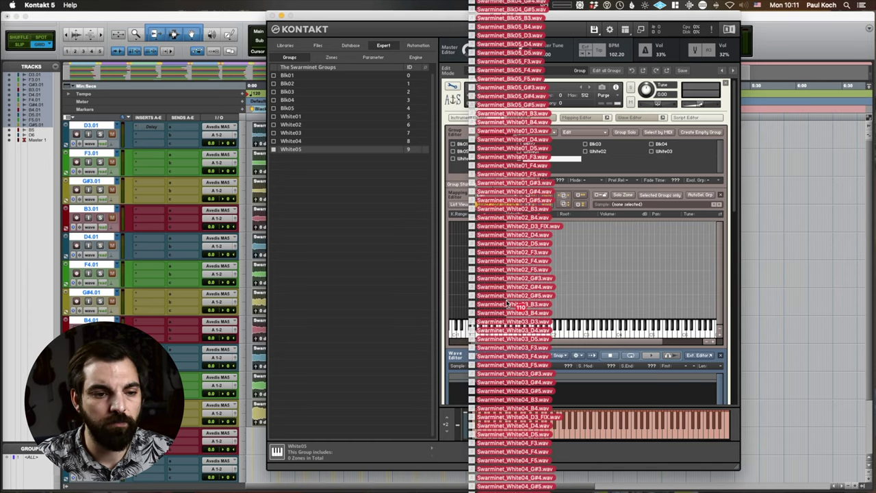
right_click(546, 272)
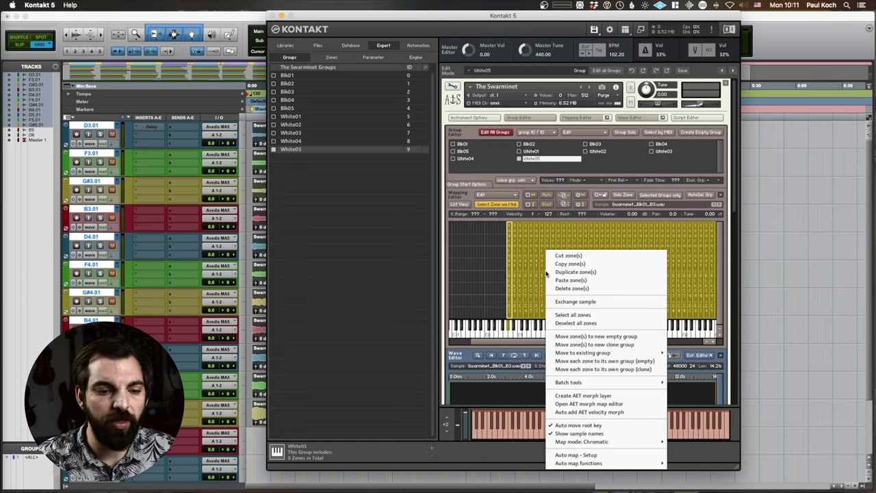
click(591, 455)
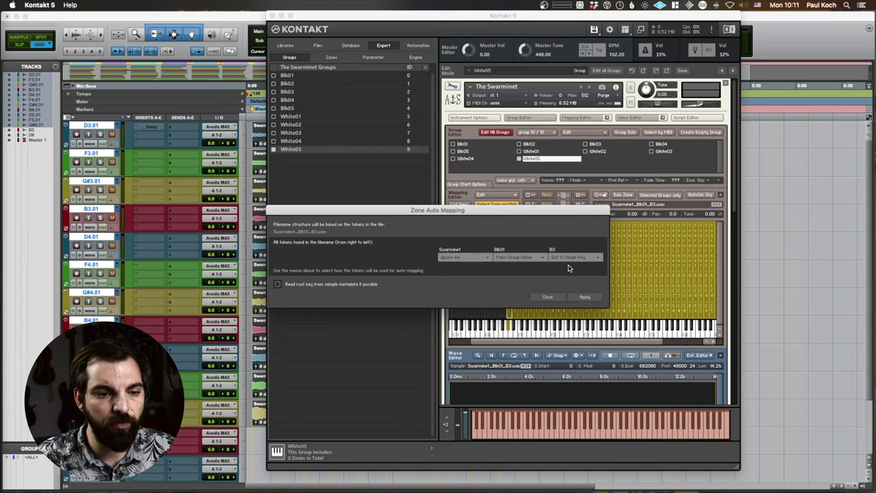
click(588, 298)
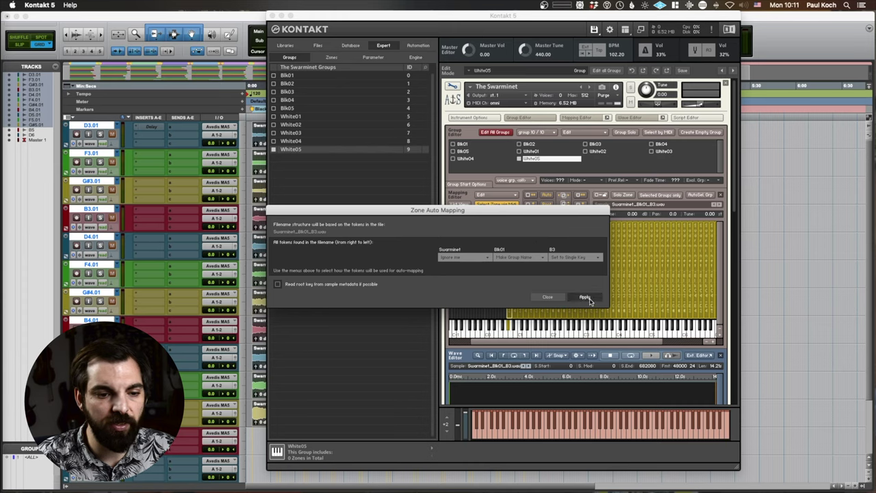
click(556, 297)
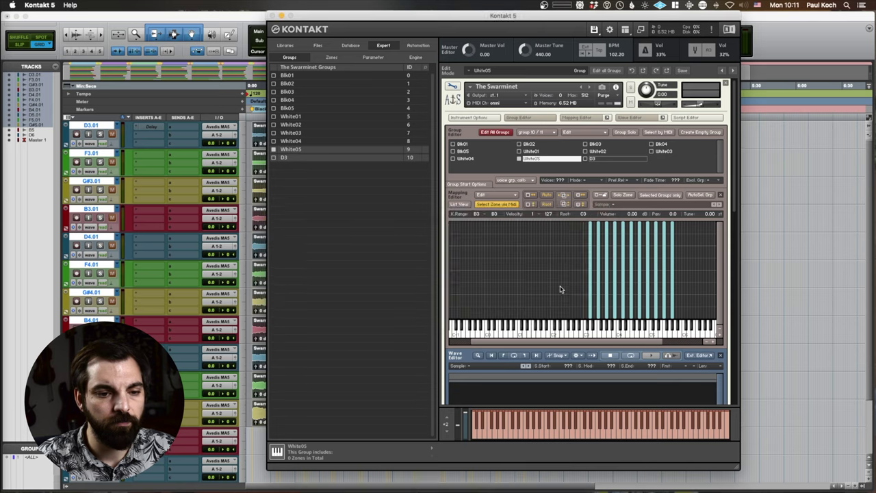
Step: Select all mapped zones and move their root keys to center with the batch tools
drag(575, 268, 675, 266)
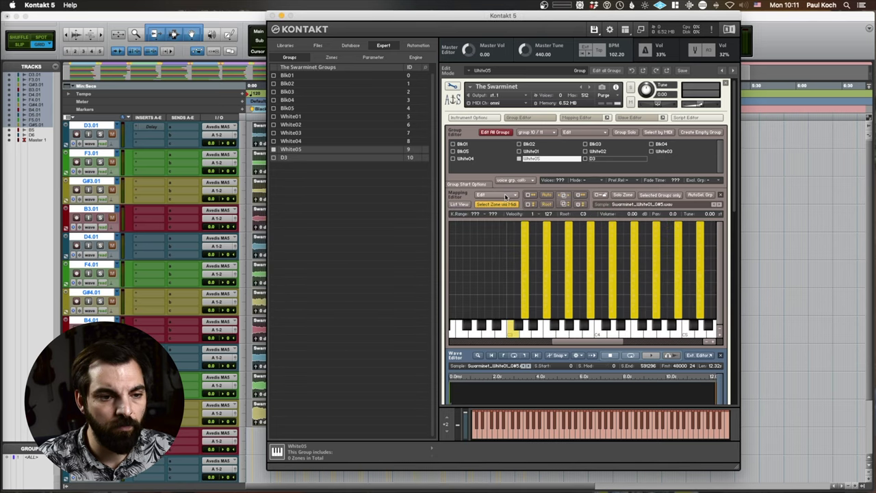
click(507, 196)
mouse_move(519, 331)
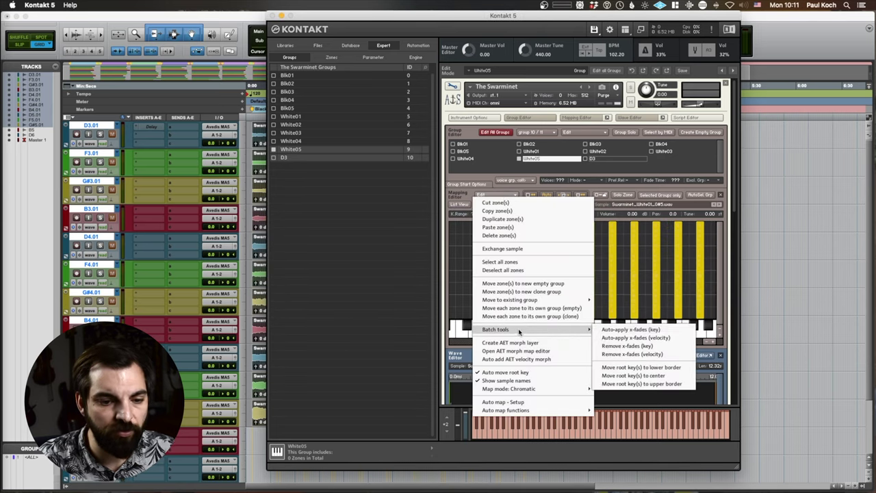
click(635, 375)
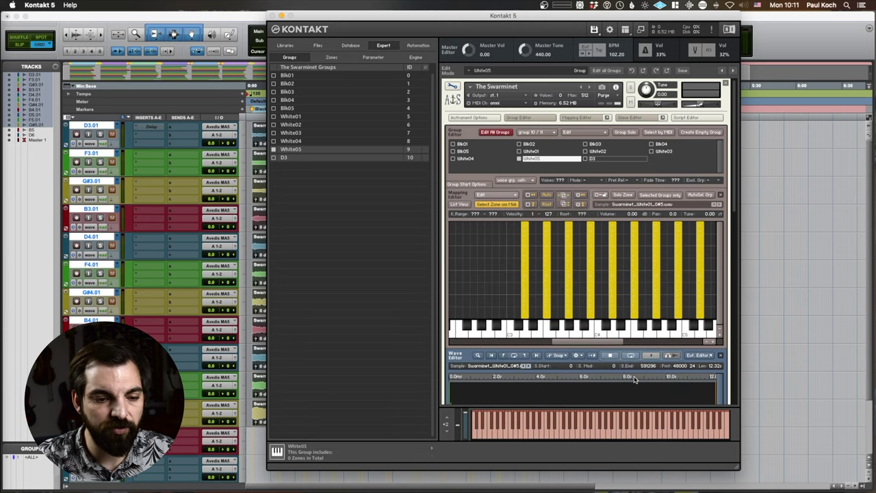
Step: Extend the mapped zones' key ranges downward to close the gaps between sampled notes, including the G#5 zone
drag(518, 298, 549, 297)
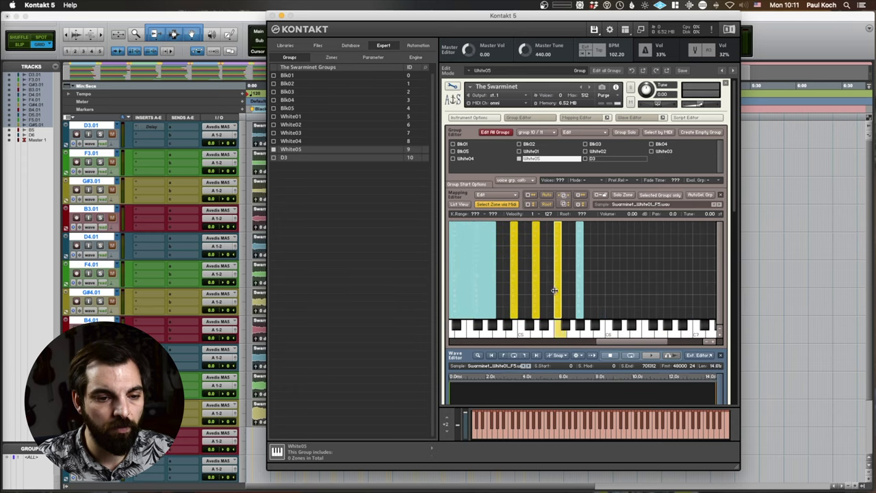
drag(554, 290, 540, 290)
click(580, 290)
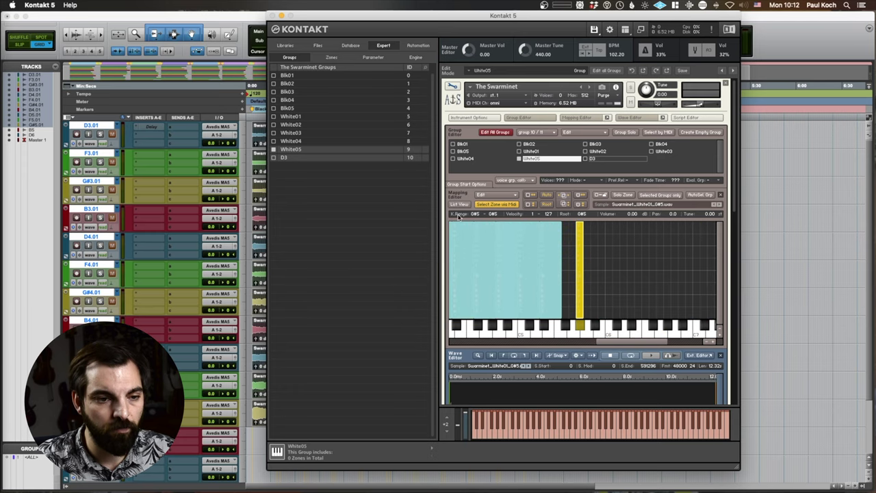
drag(577, 290, 561, 290)
drag(631, 341, 599, 341)
click(706, 341)
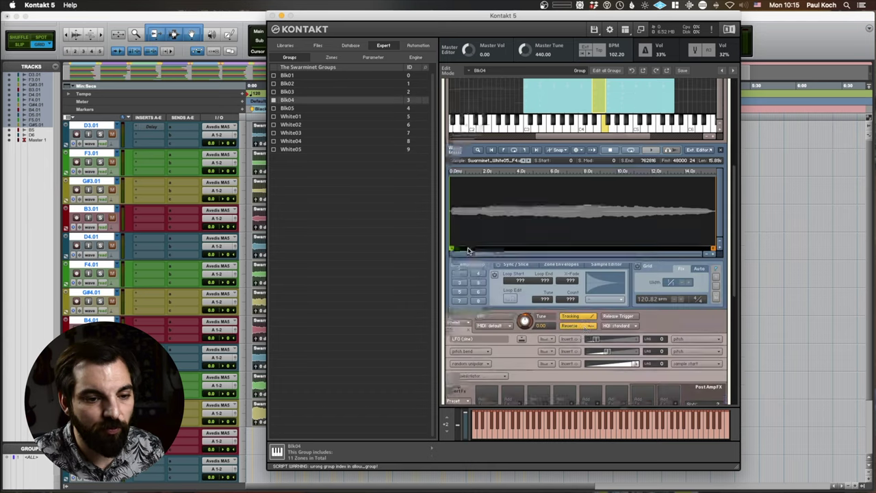
Step: Turn off reverse playback in the Source module for groups Blk05, White04 and White05
scroll(469, 249, down, 1)
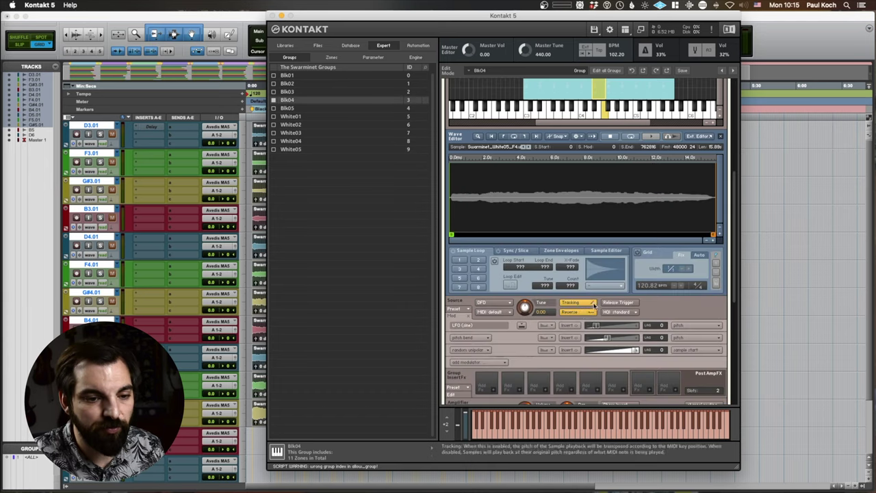
click(301, 109)
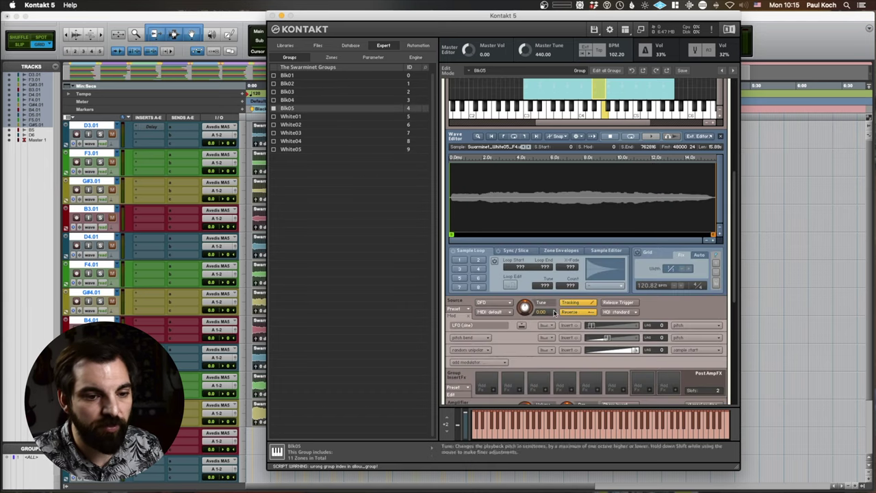
click(299, 140)
click(299, 149)
scroll(660, 178, up, 5)
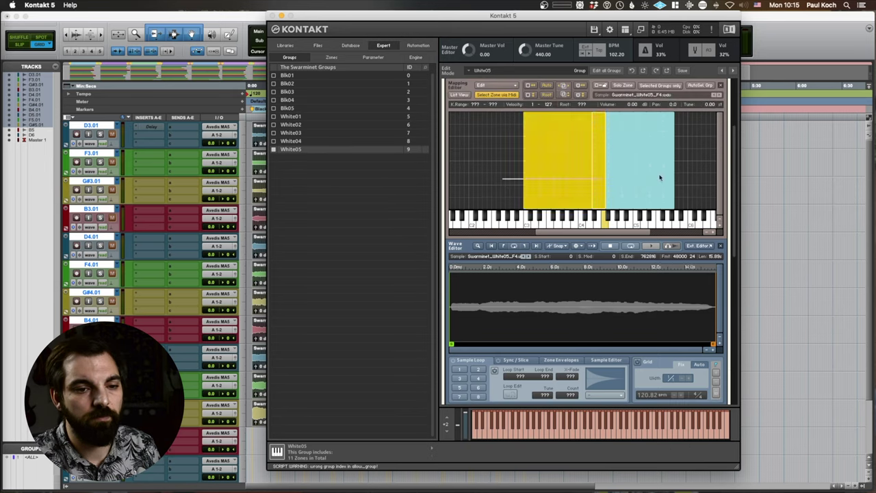
Step: Move all mapped zones down one octave and extend the lowest zone's key range down to A-1
drag(502, 171, 595, 171)
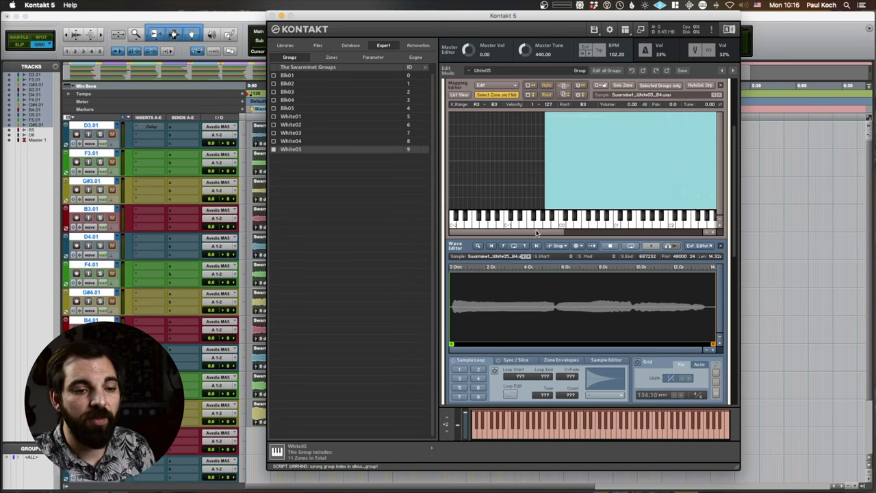
drag(536, 232, 589, 227)
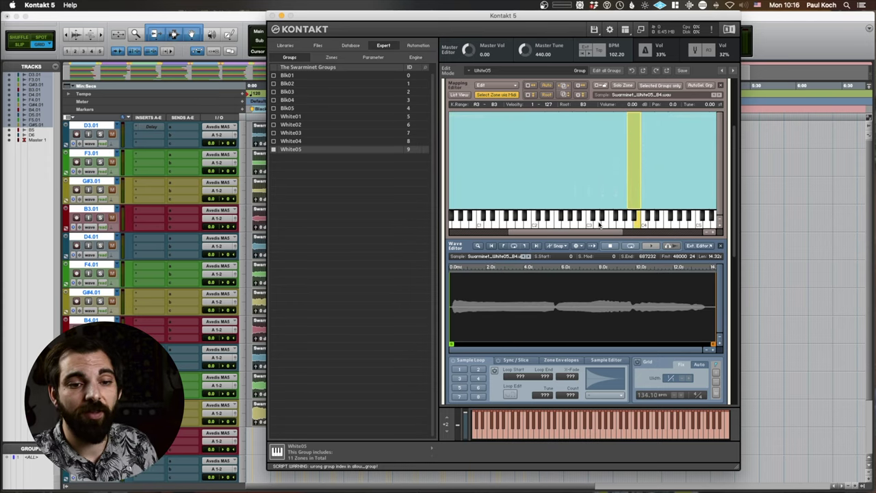
scroll(541, 173, up, 3)
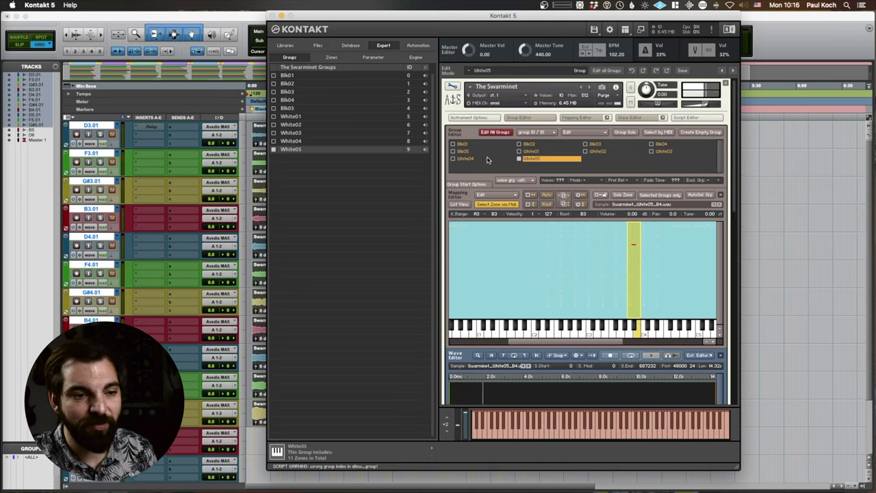
Step: Isolate the groups one at a time, fix the B4 sample zone's root key to A#, and leave group solo
click(468, 144)
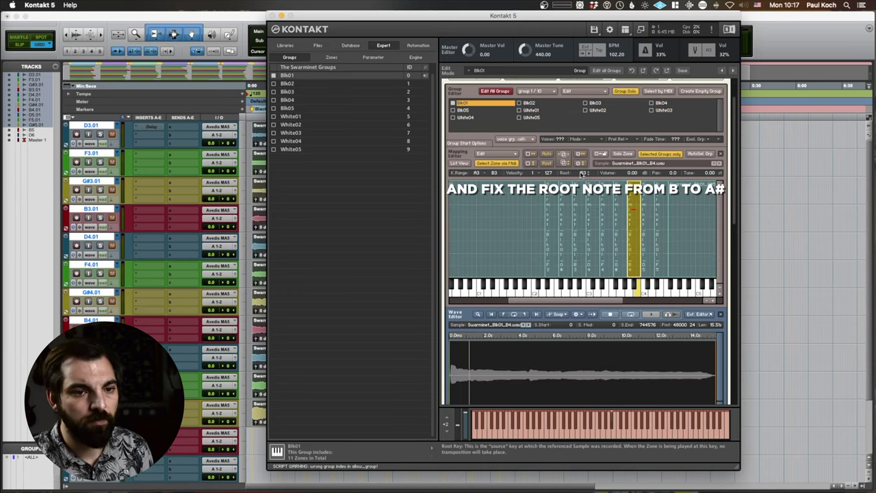
click(290, 100)
click(291, 108)
click(291, 125)
click(292, 141)
click(291, 149)
click(626, 91)
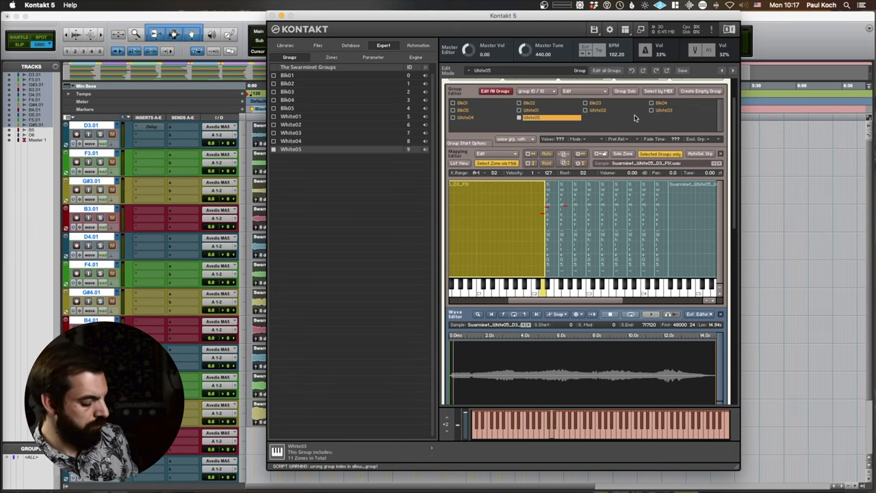
Step: Starting from group Blk01, enable sample loop 1 over the full length of the zones' samples
scroll(526, 327, down, 1)
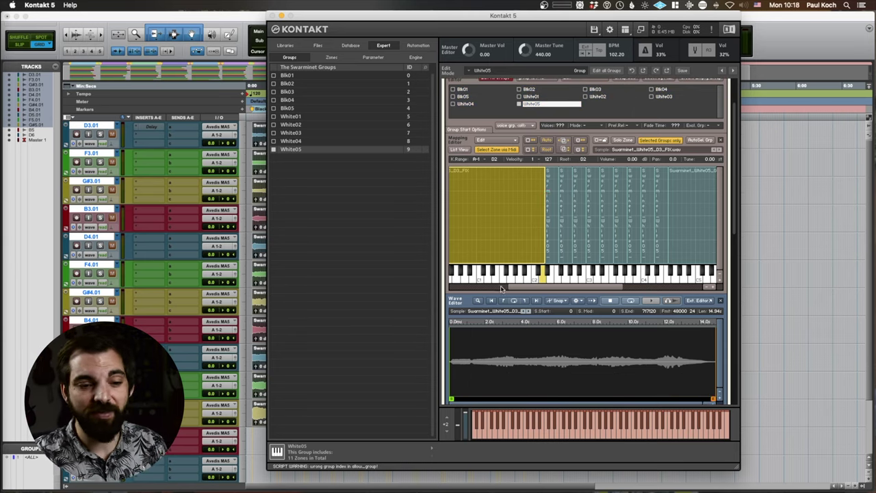
click(282, 77)
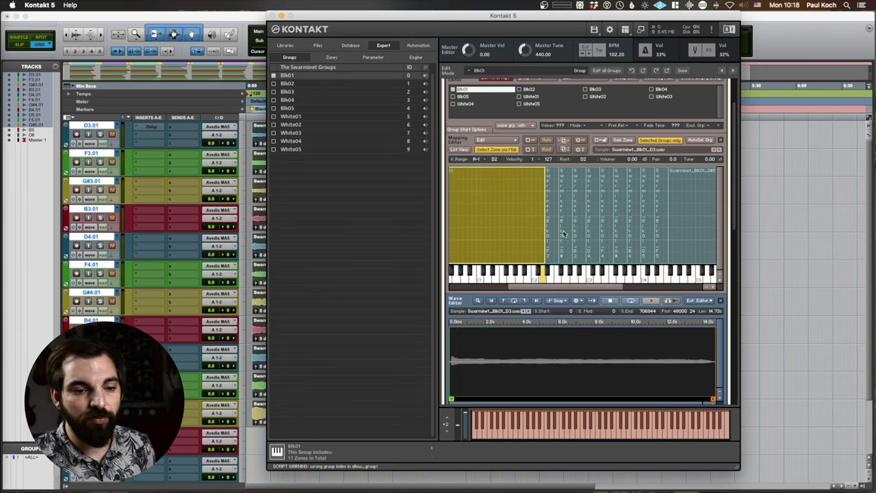
scroll(539, 313, down, 3)
click(463, 343)
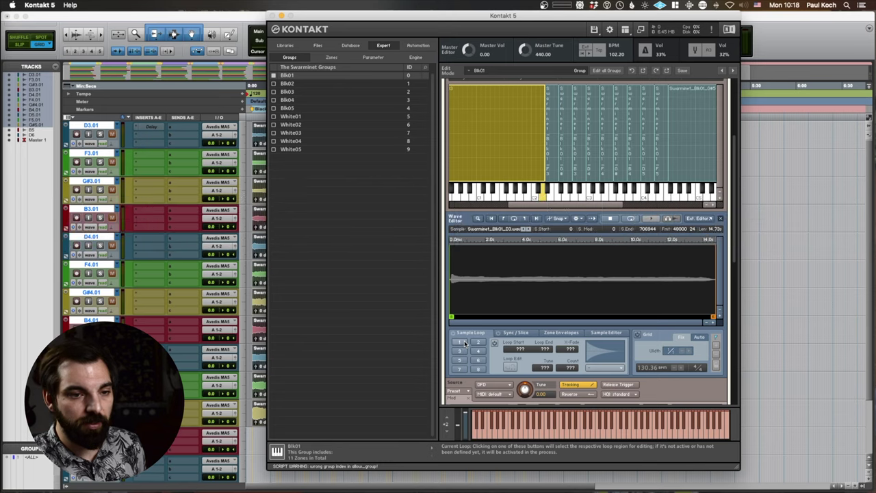
click(461, 343)
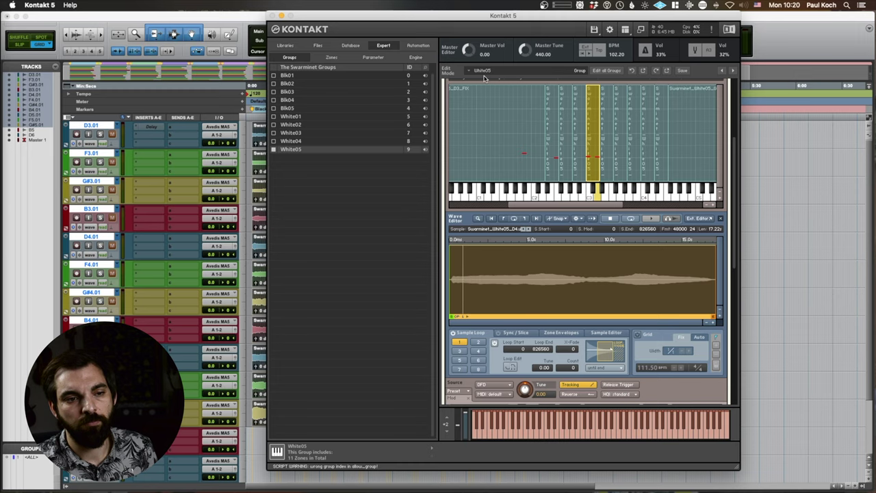
Step: Audition the looped samples, soloing the selected zone and the Blk01 group
scroll(655, 164, up, 5)
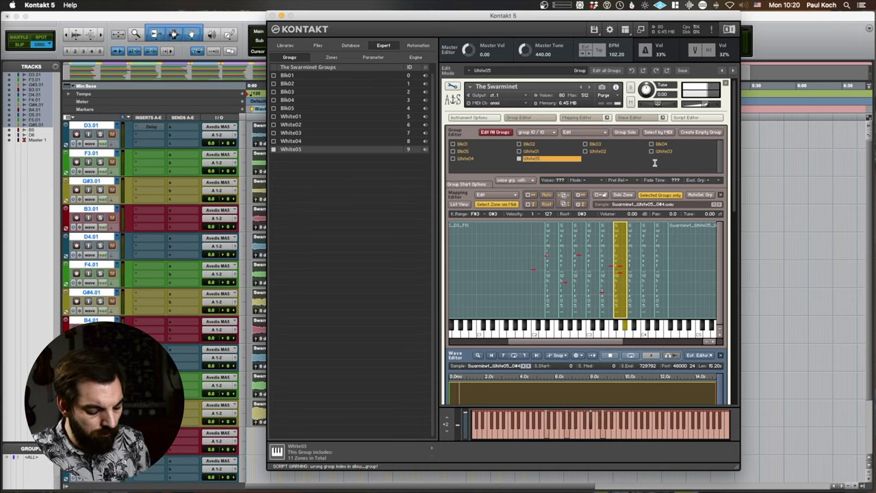
scroll(548, 136, down, 6)
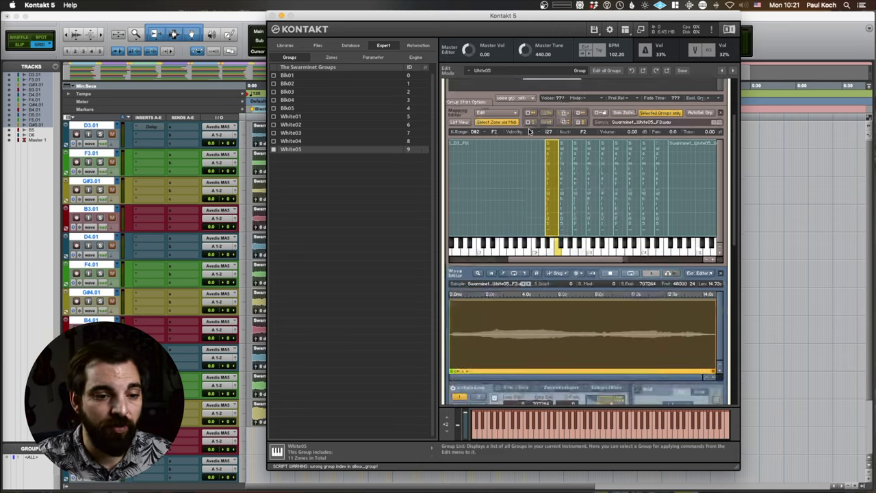
scroll(584, 299, down, 5)
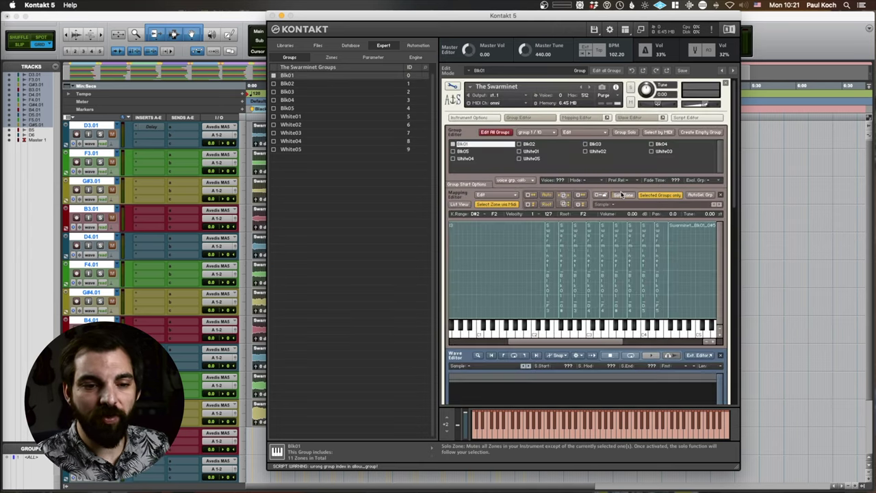
click(622, 195)
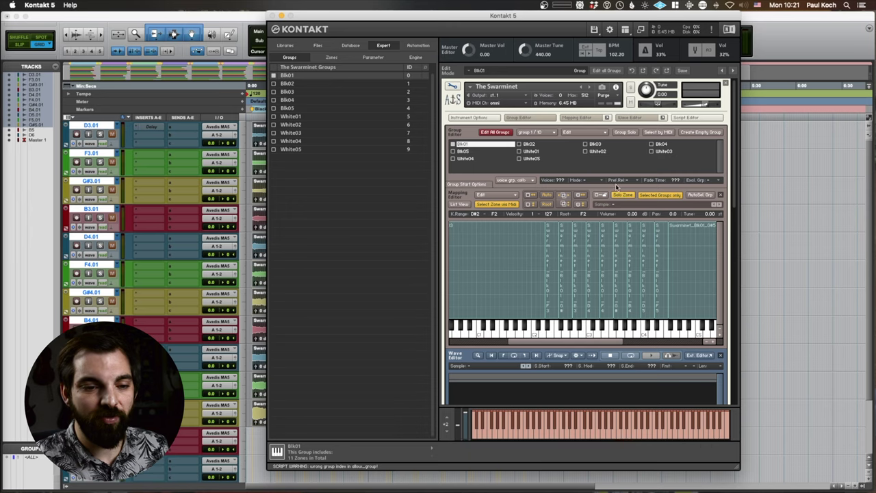
click(628, 132)
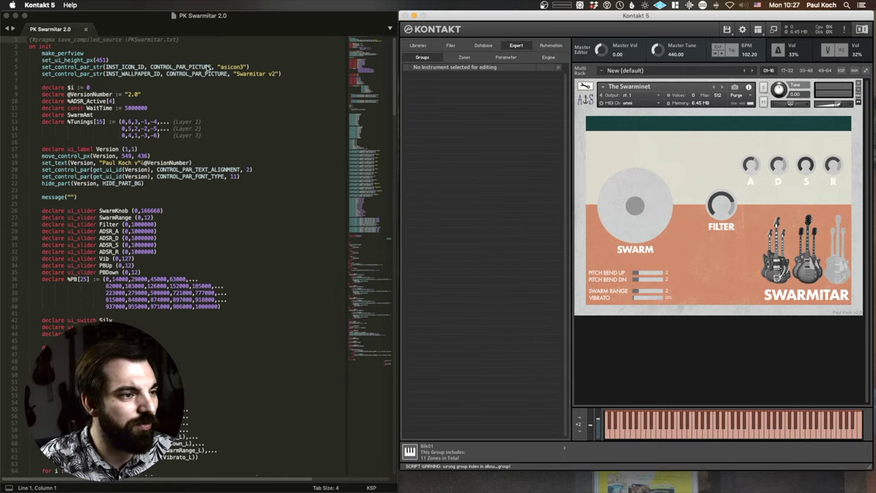
Step: Leave The Swarminet's edit mode and examine the controls and artwork in its performance view
click(162, 58)
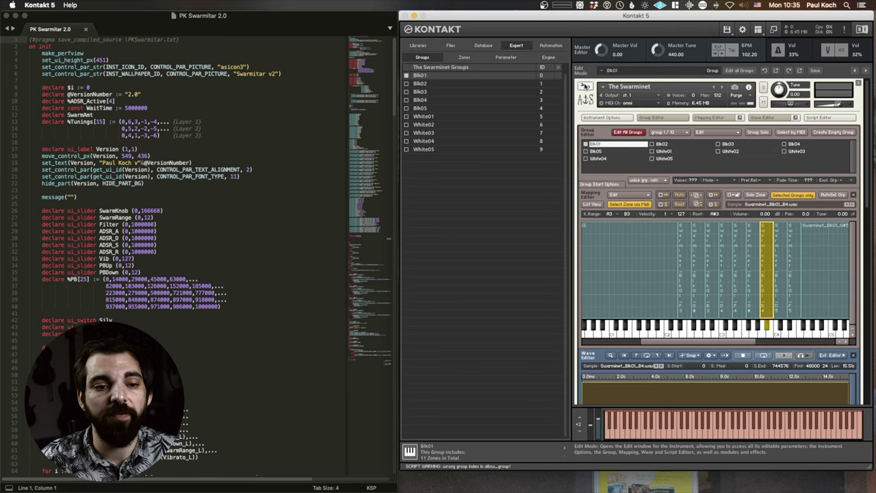
click(585, 86)
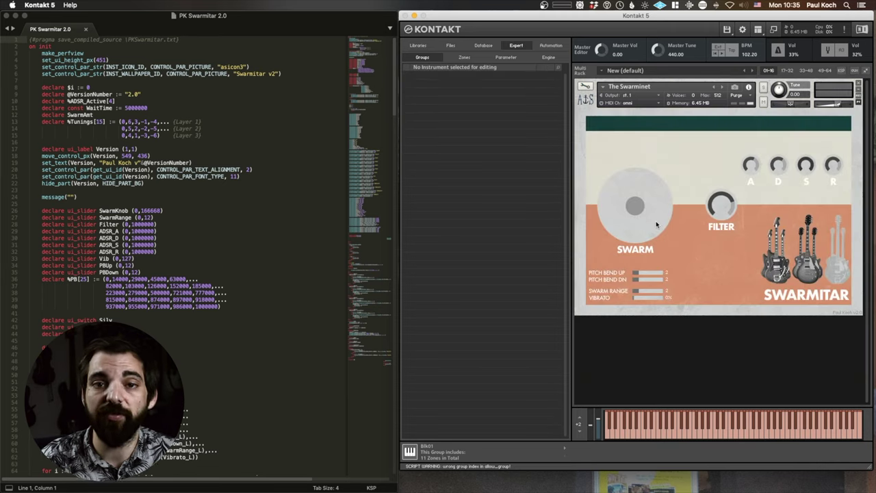
drag(655, 219, 722, 227)
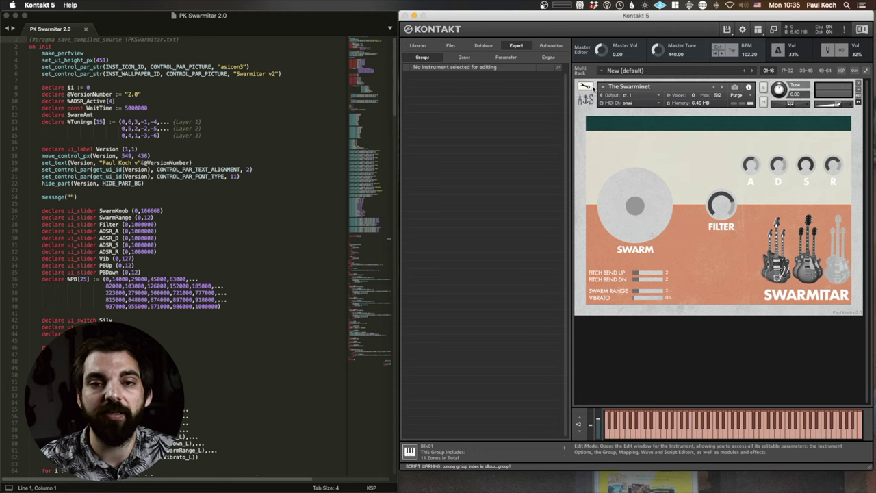
Step: In The Swarminet's instrument options, create the resource container PKSwarminet in PK Swarminet's Kontakt folder, including a new resource folder structure
click(586, 87)
click(594, 118)
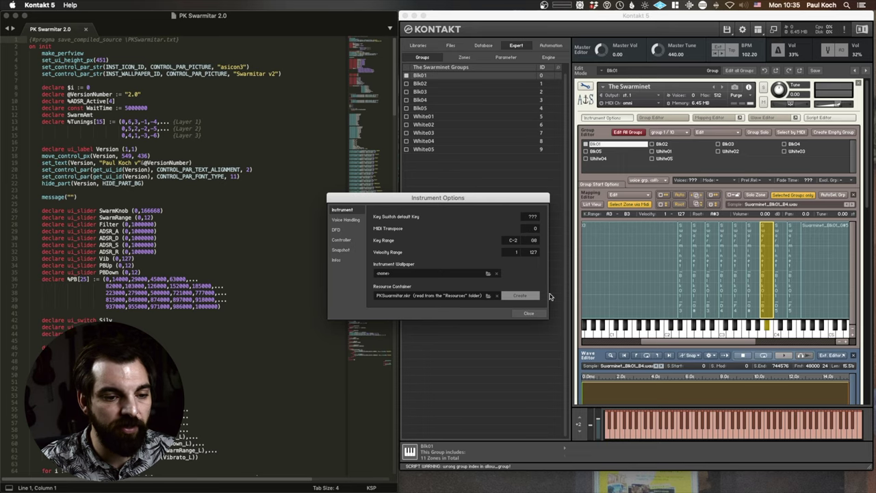
click(522, 295)
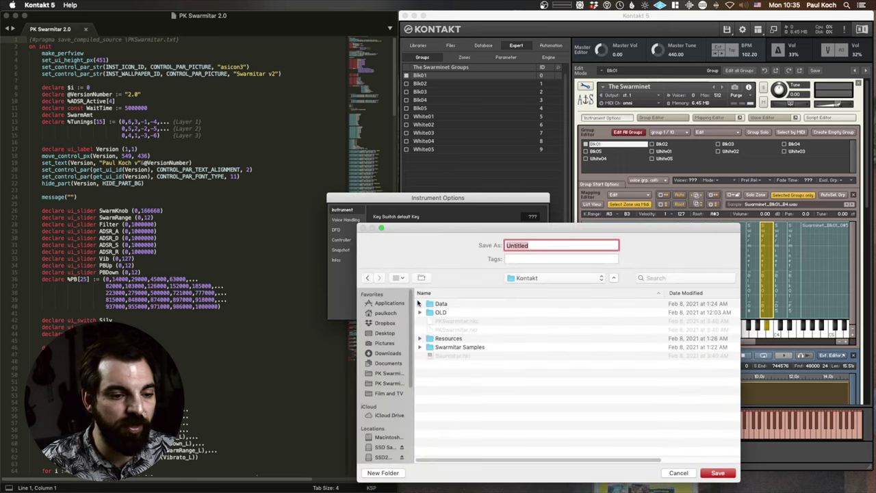
click(385, 384)
double_click(470, 312)
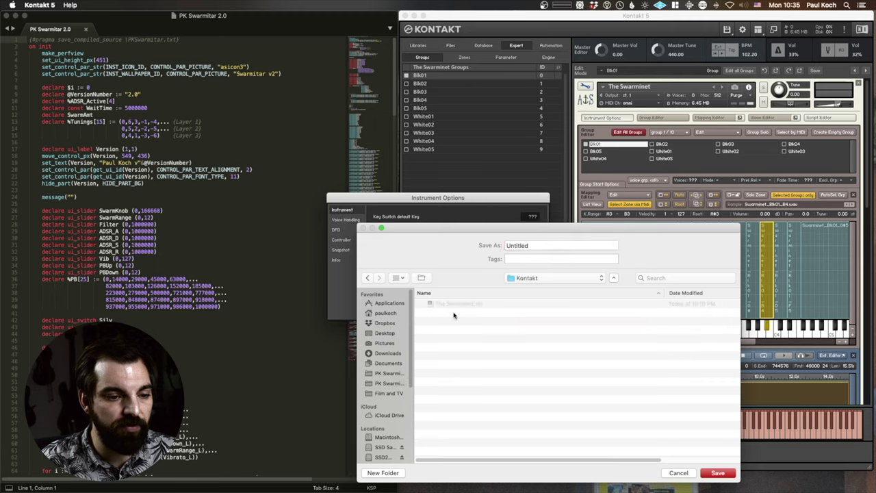
click(462, 307)
triple_click(568, 244)
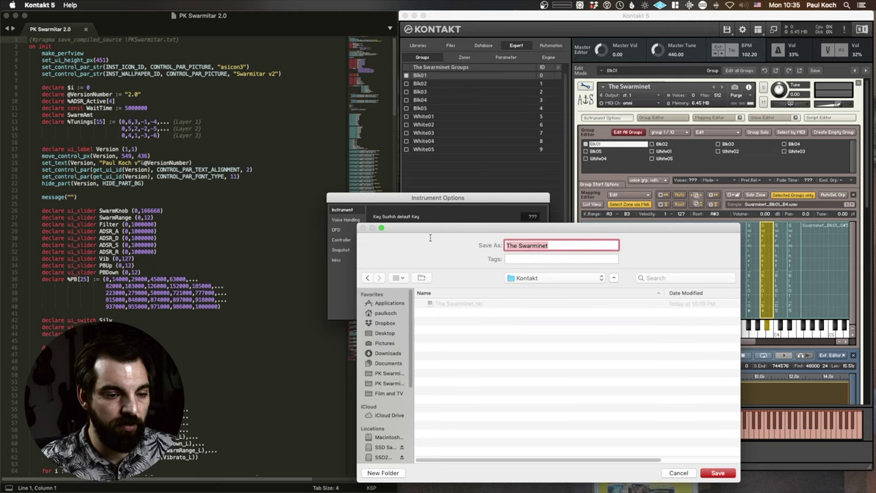
text(PKS)
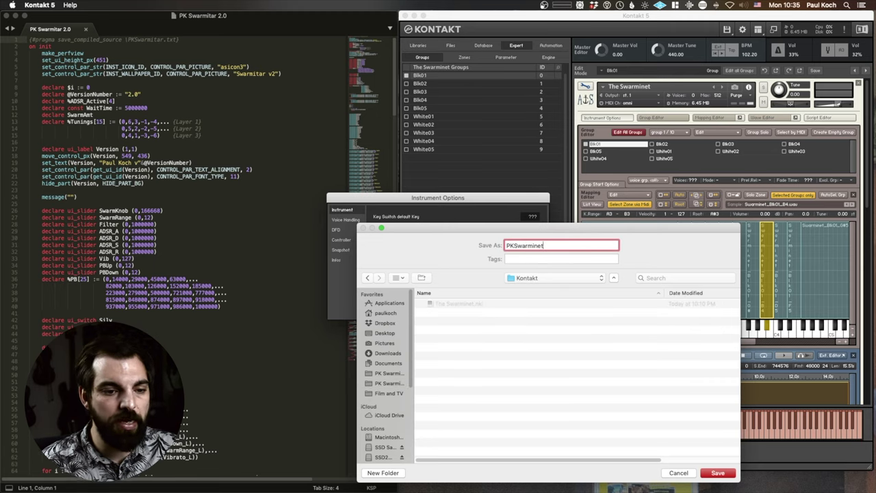
key(Return)
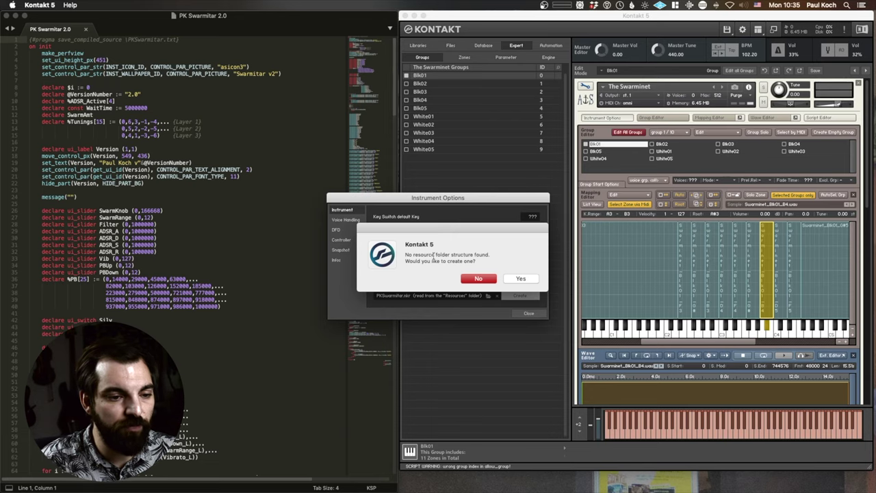
click(515, 279)
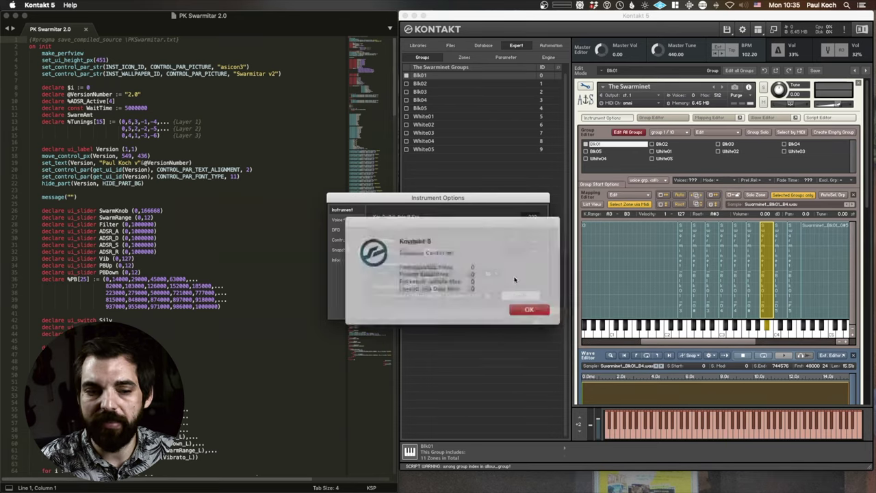
click(520, 308)
Step: In Finder, copy the Swarmitar pictures and scripts into the new Swarminet Resources folder
drag(274, 58, 221, 26)
drag(483, 1, 526, 34)
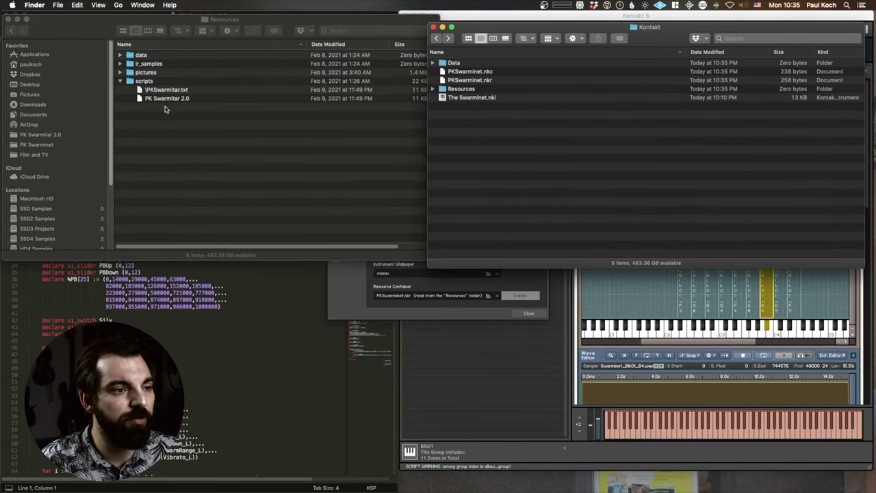
double_click(465, 89)
click(456, 89)
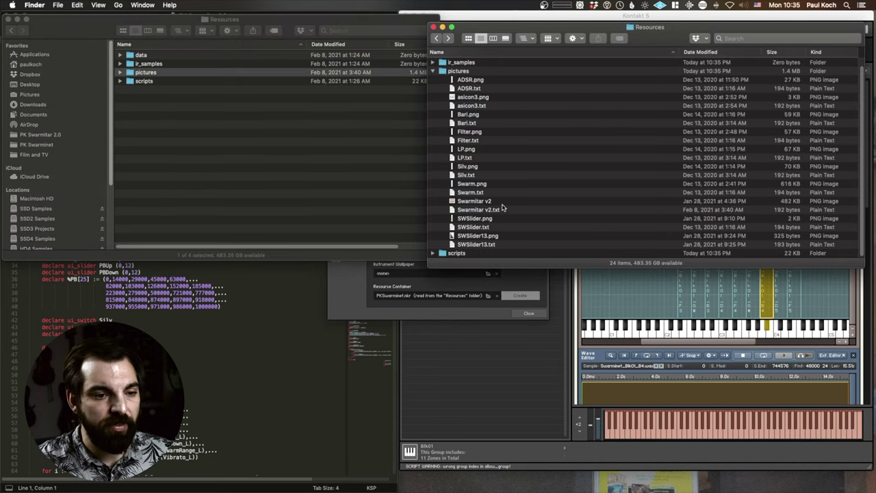
Step: Replace the Swarmitar v2 wallpaper image in the new pictures folder with Swarminet 1 and preview it
click(489, 210)
key(Up)
key(Up)
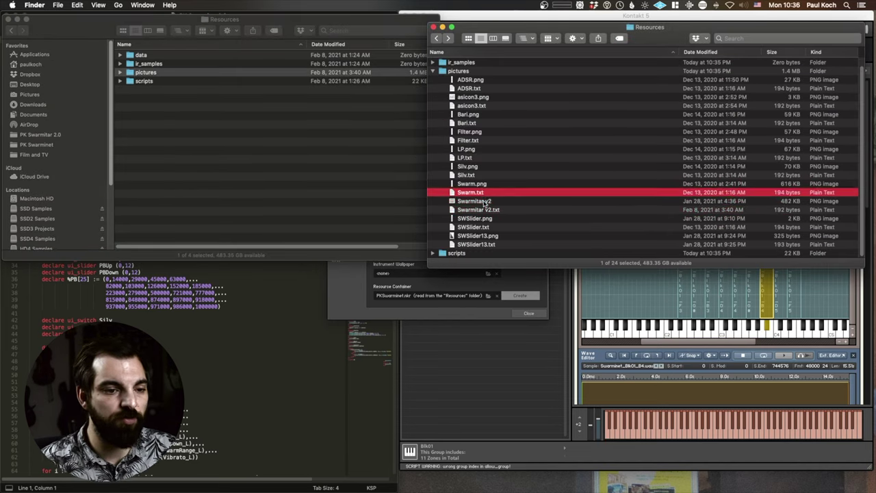
key(Down)
key(space)
key(space)
key(space)
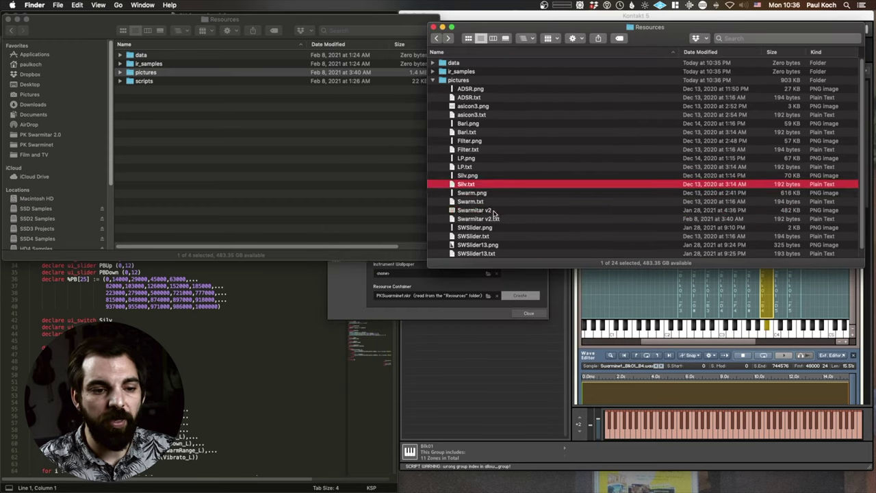
click(493, 211)
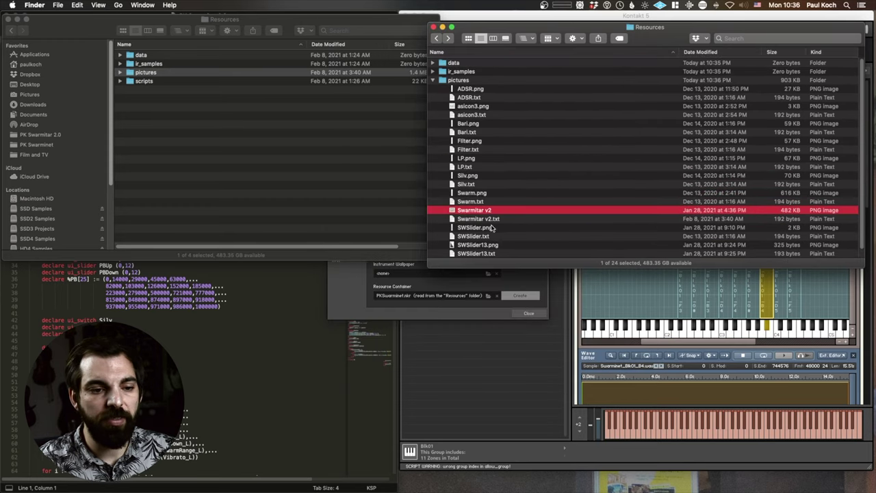
click(491, 220)
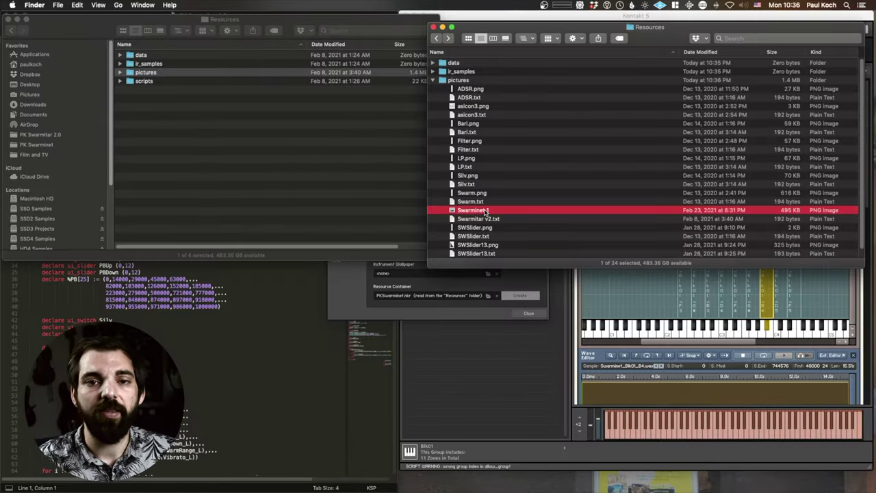
key(space)
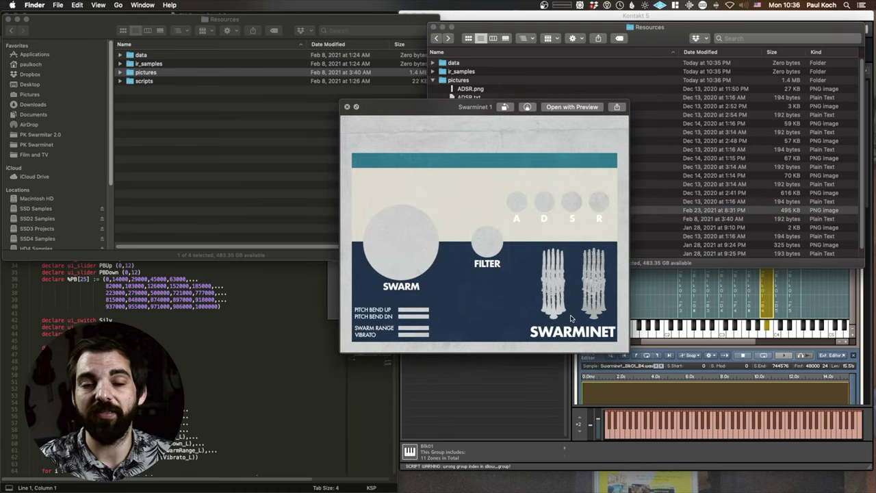
key(space)
Step: Rename the wallpaper's text file Swarmitar v2.txt to Swarminet 1.txt
key(Down)
key(Return)
key(Right)
key(BackSpace)
key(BackSpace)
text(1)
key(Left)
key(Left)
key(BackSpace)
key(BackSpace)
key(BackSpace)
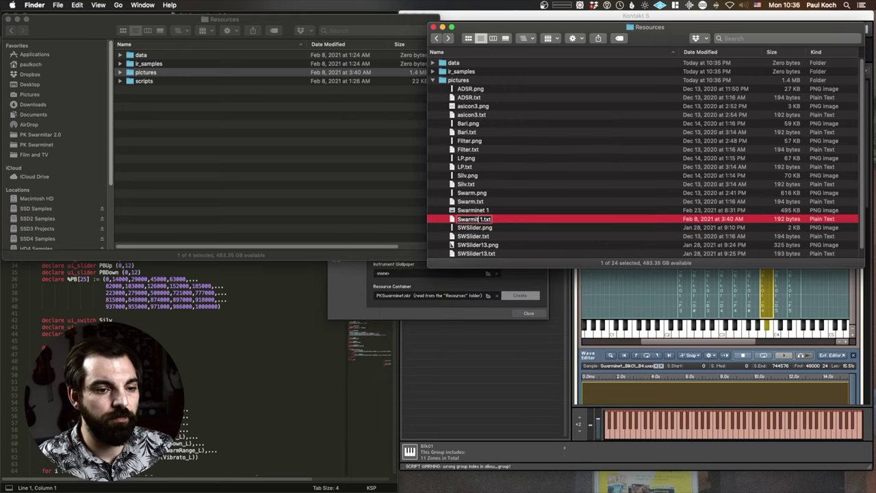
text(inet)
key(Return)
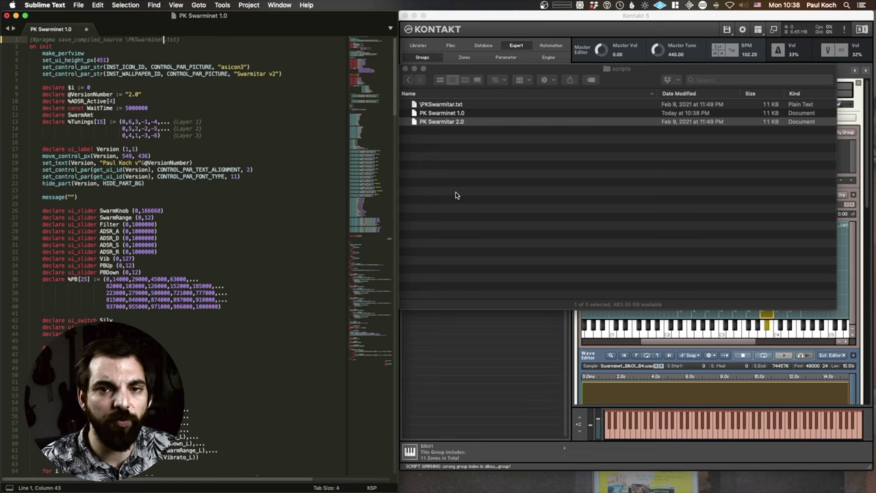
Step: In Sublime Text, change the wallpaper picture name in the PK Swarminet 1.0 script to "Swarminet 1"
click(273, 73)
key(BackSpace)
key(BackSpace)
key(BackSpace)
key(BackSpace)
key(BackSpace)
key(BackSpace)
text(net 1)
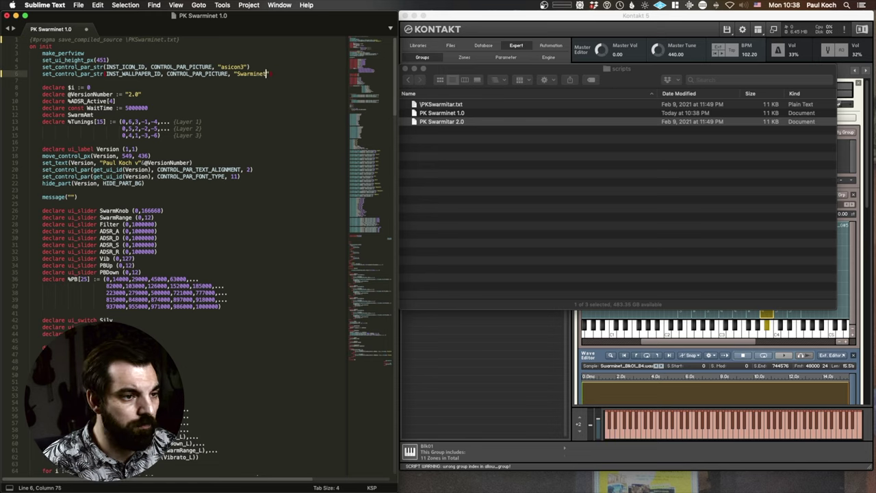